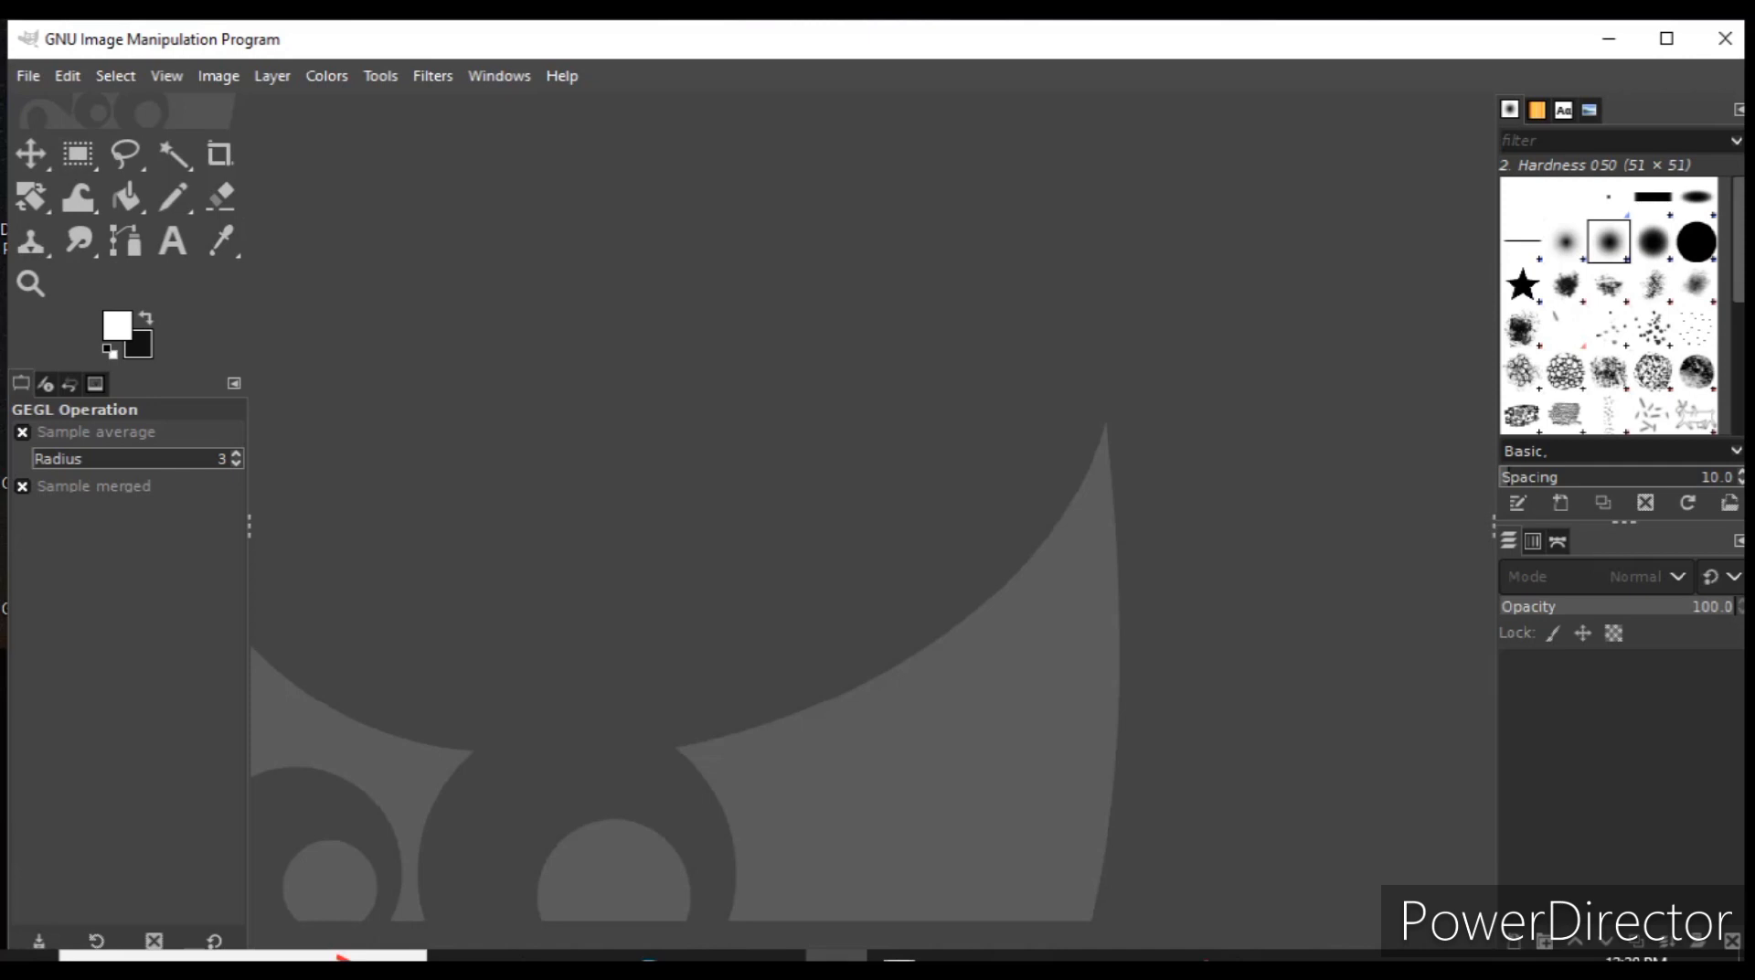
Step: Open Great Egret.jpg from the bluetooth transfers folder and convert it to the built-in sRGB color profile
{"action": "key", "text": "alt+f"}
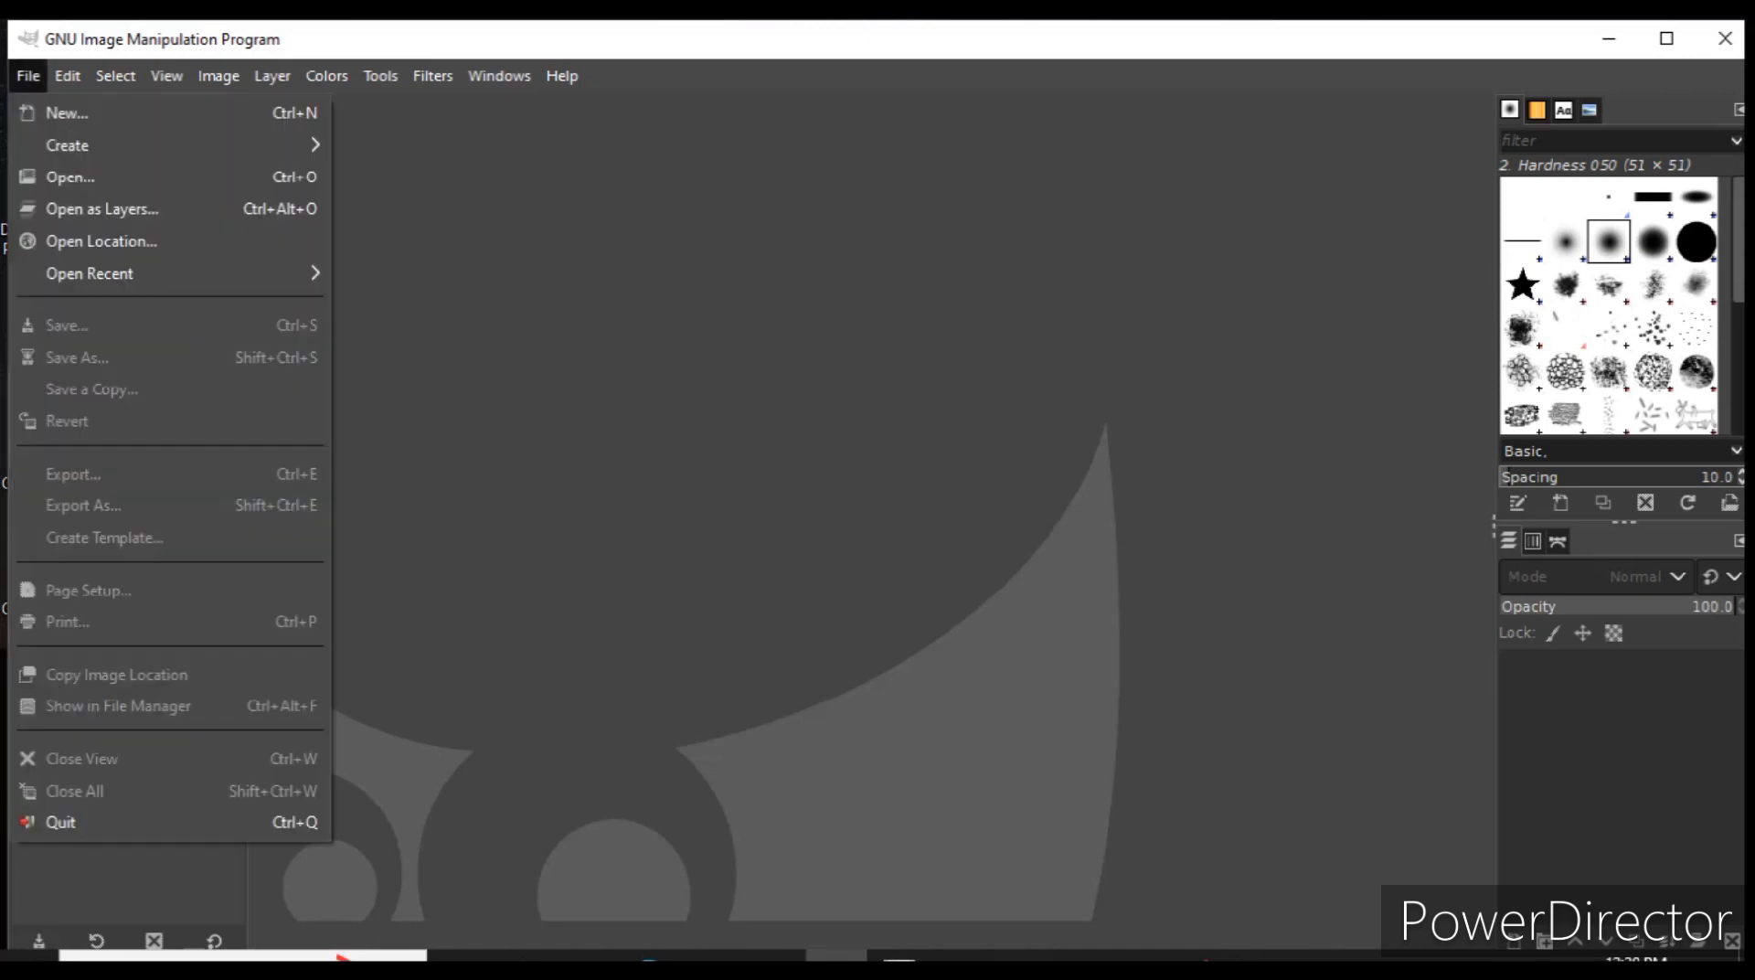
{"action": "key", "text": "Down"}
{"action": "key", "text": "Down"}
{"action": "key", "text": "Return"}
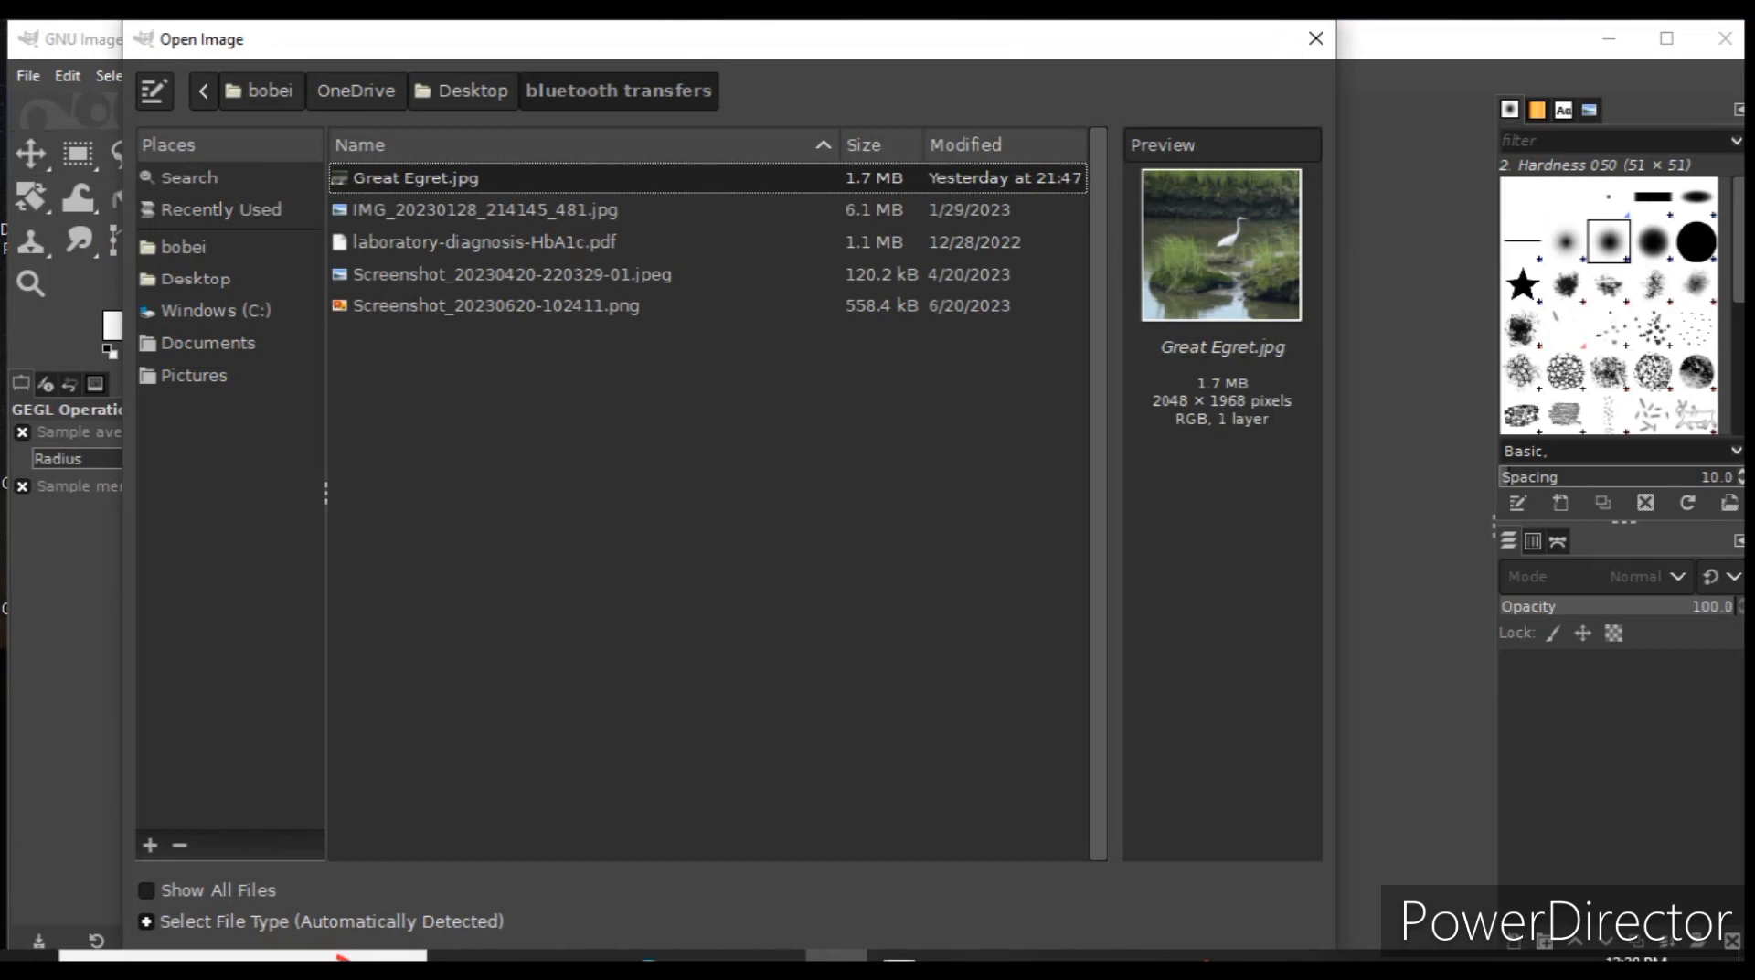
{"action": "key", "text": "Return"}
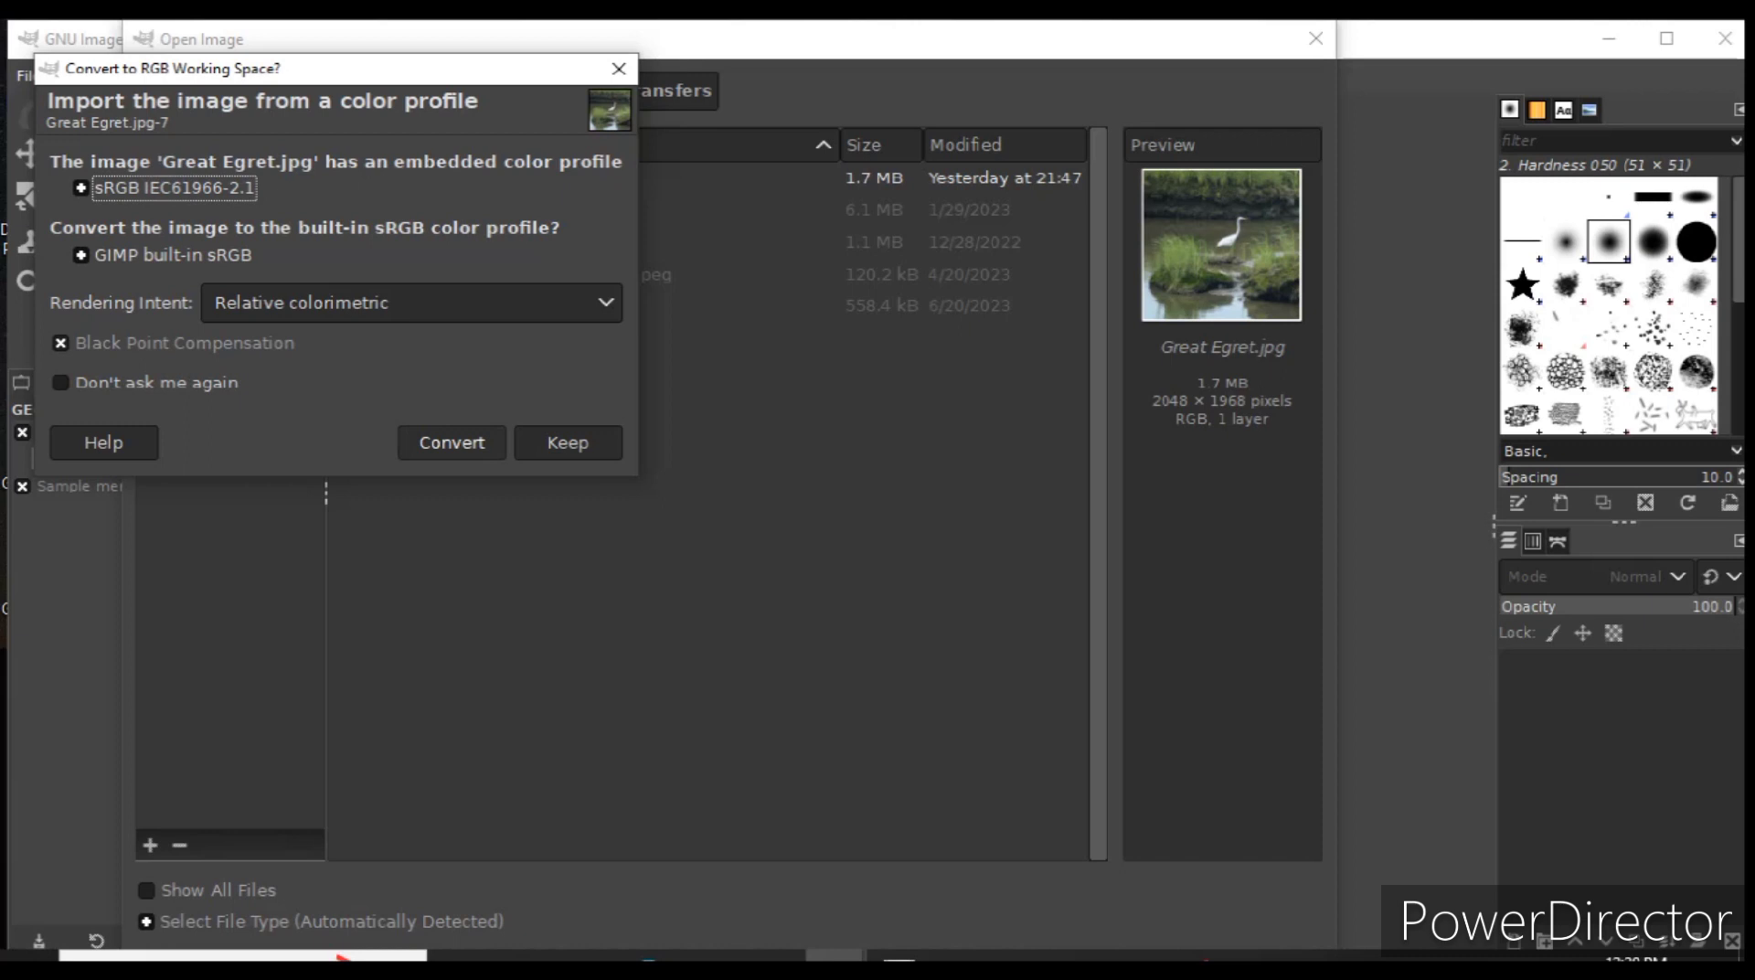
{"action": "key", "text": "Return"}
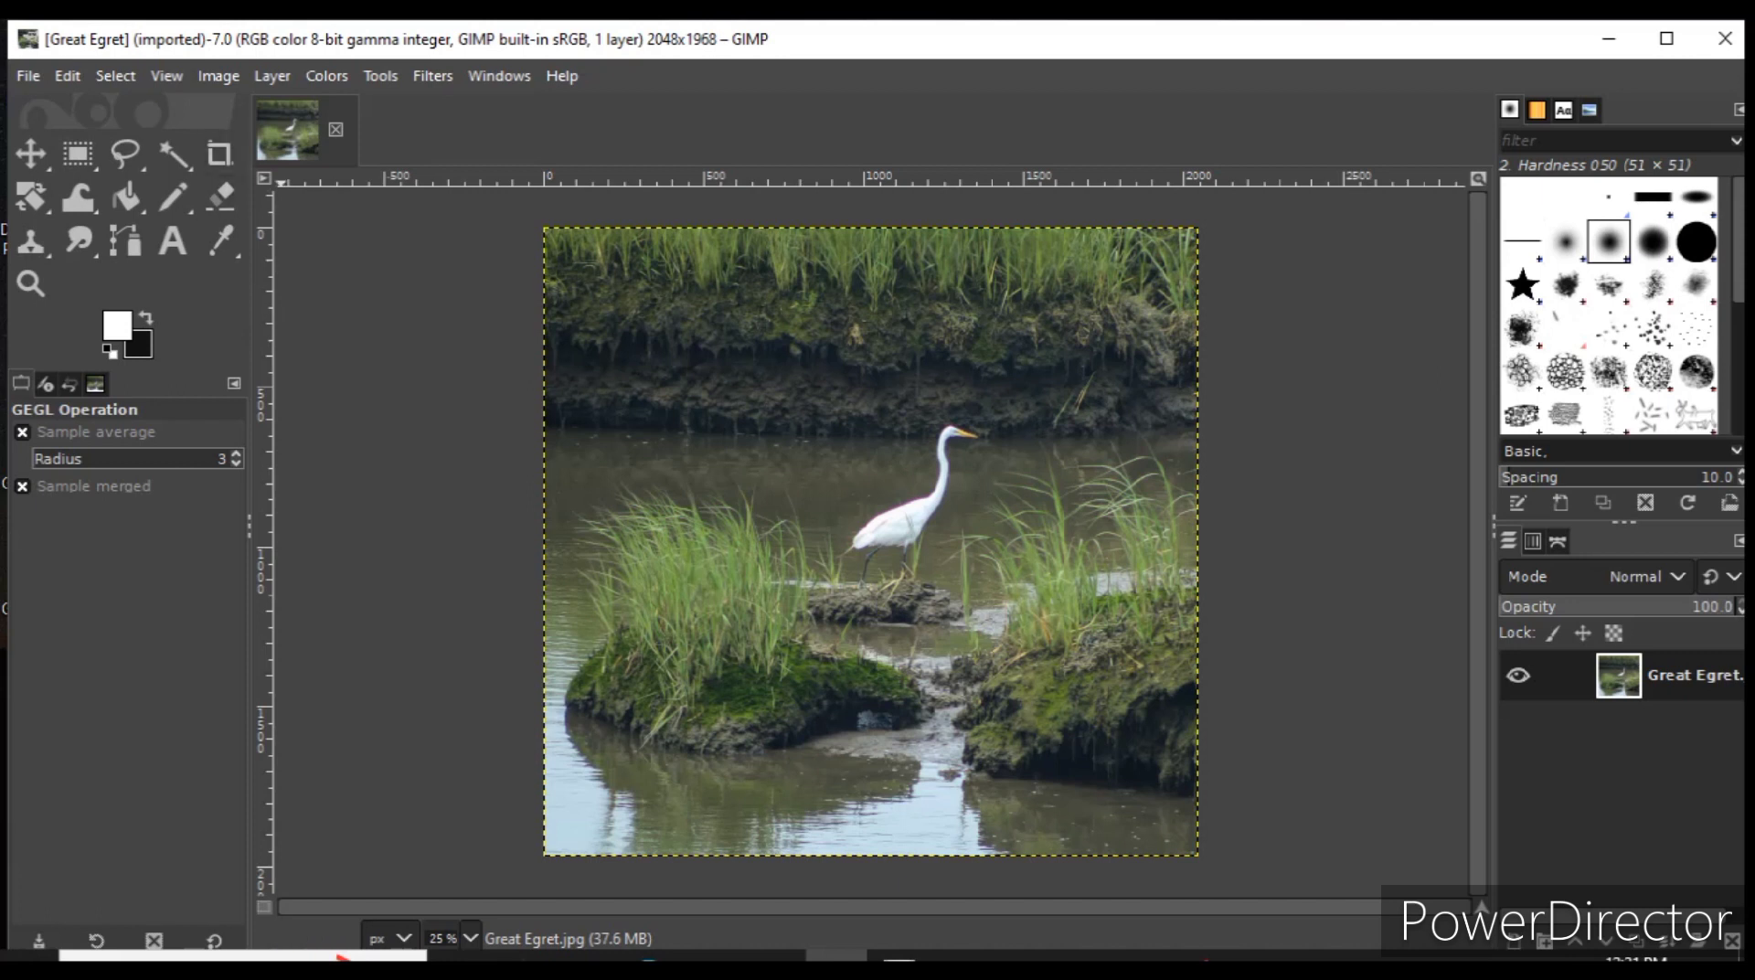
Step: Examine the egret's outline from body to beak for color fringing at 200% zoom
{"action": "key", "text": "alt+v"}
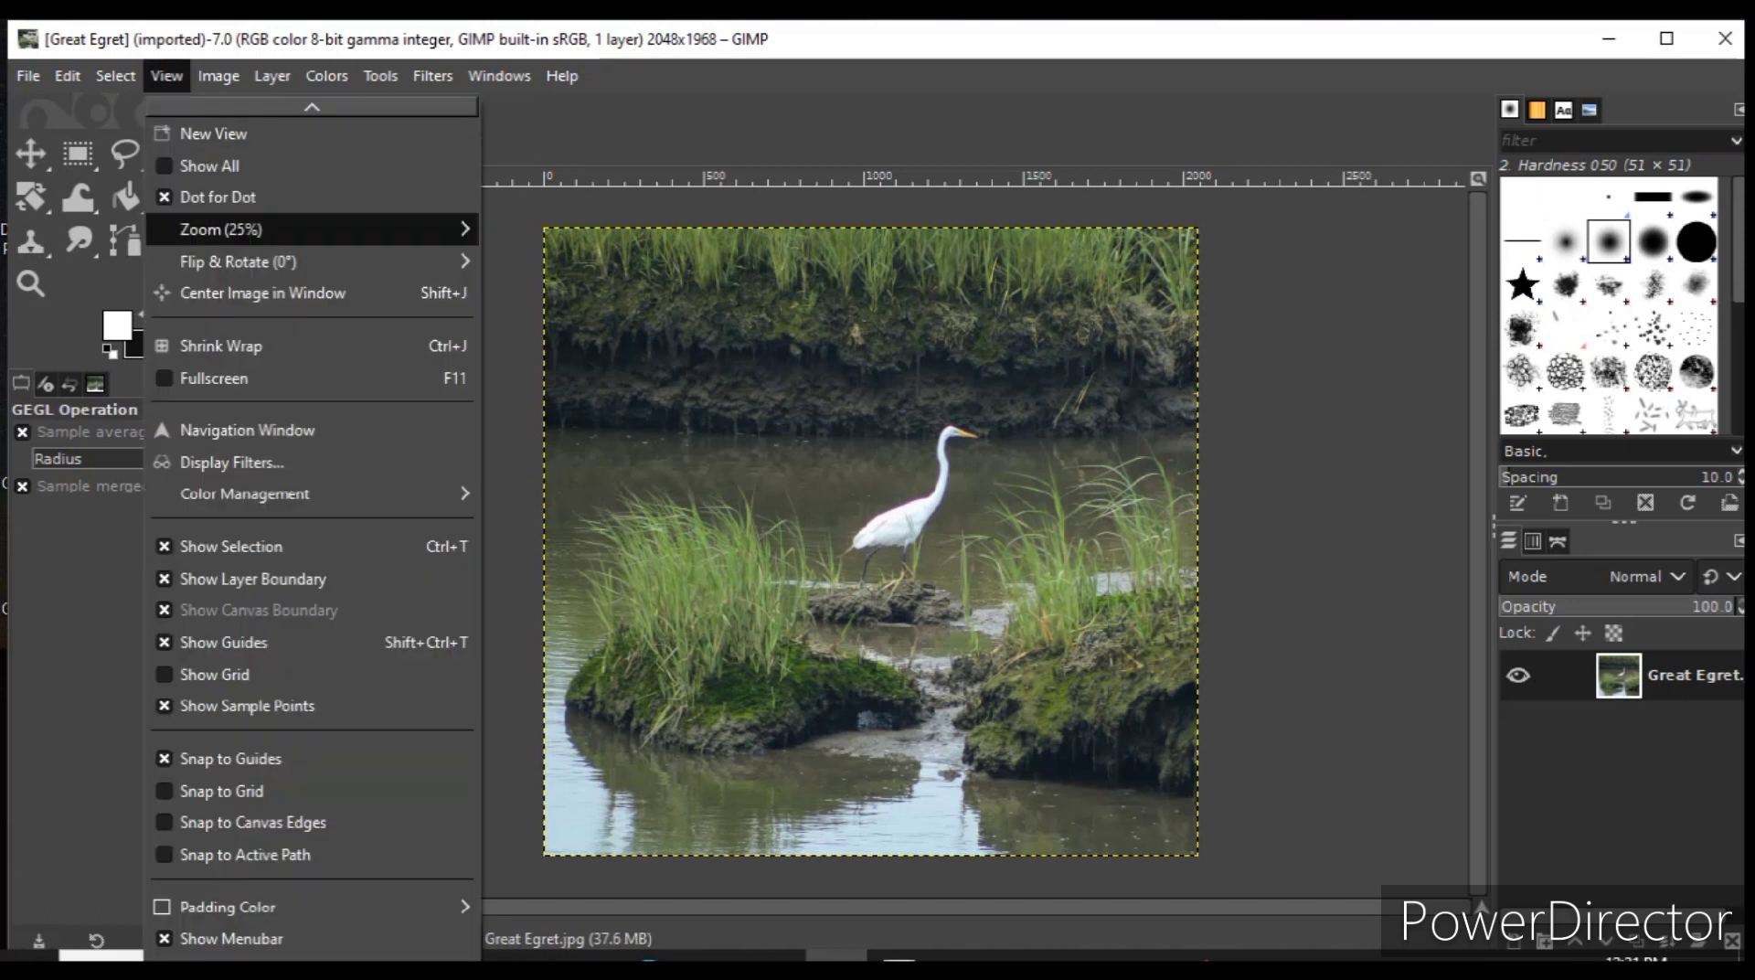
{"action": "mouse_move", "coordinate": [312, 229]}
{"action": "key", "text": "Up"}
{"action": "key", "text": "Up"}
{"action": "key", "text": "Up"}
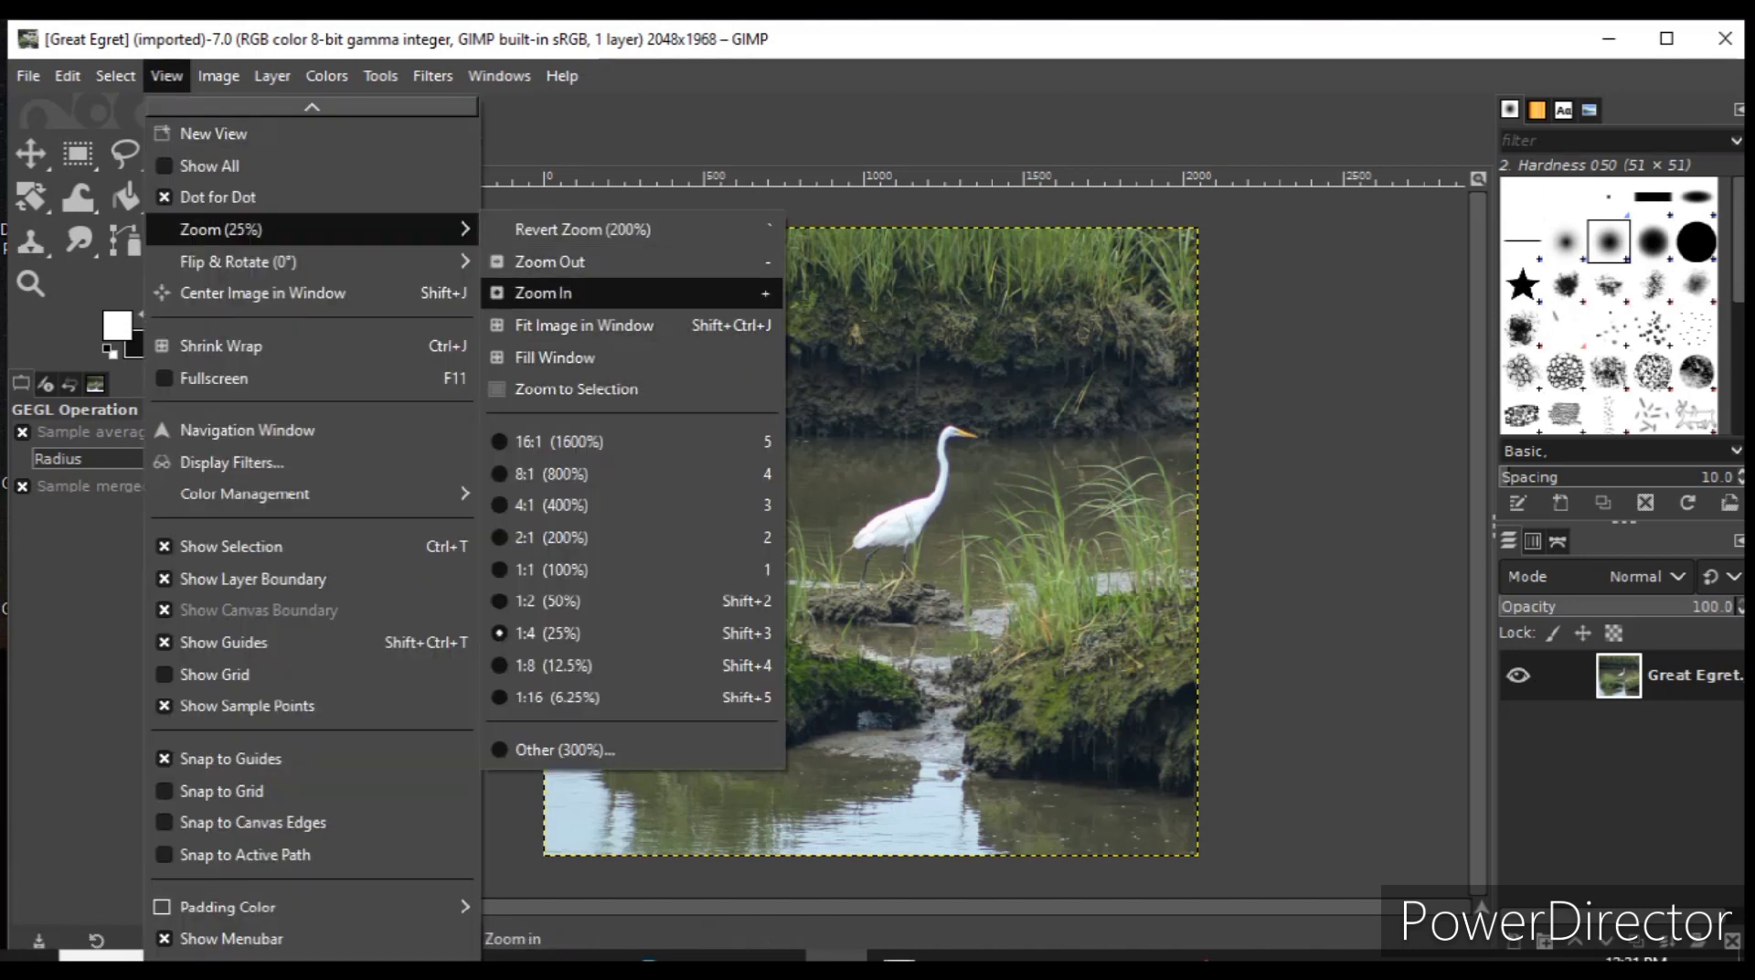
{"action": "key", "text": "Down"}
{"action": "key", "text": "Down"}
{"action": "key", "text": "Down"}
{"action": "key", "text": "Down"}
{"action": "key", "text": "Down"}
{"action": "key", "text": "Down"}
{"action": "key", "text": "Down"}
{"action": "key", "text": "Up"}
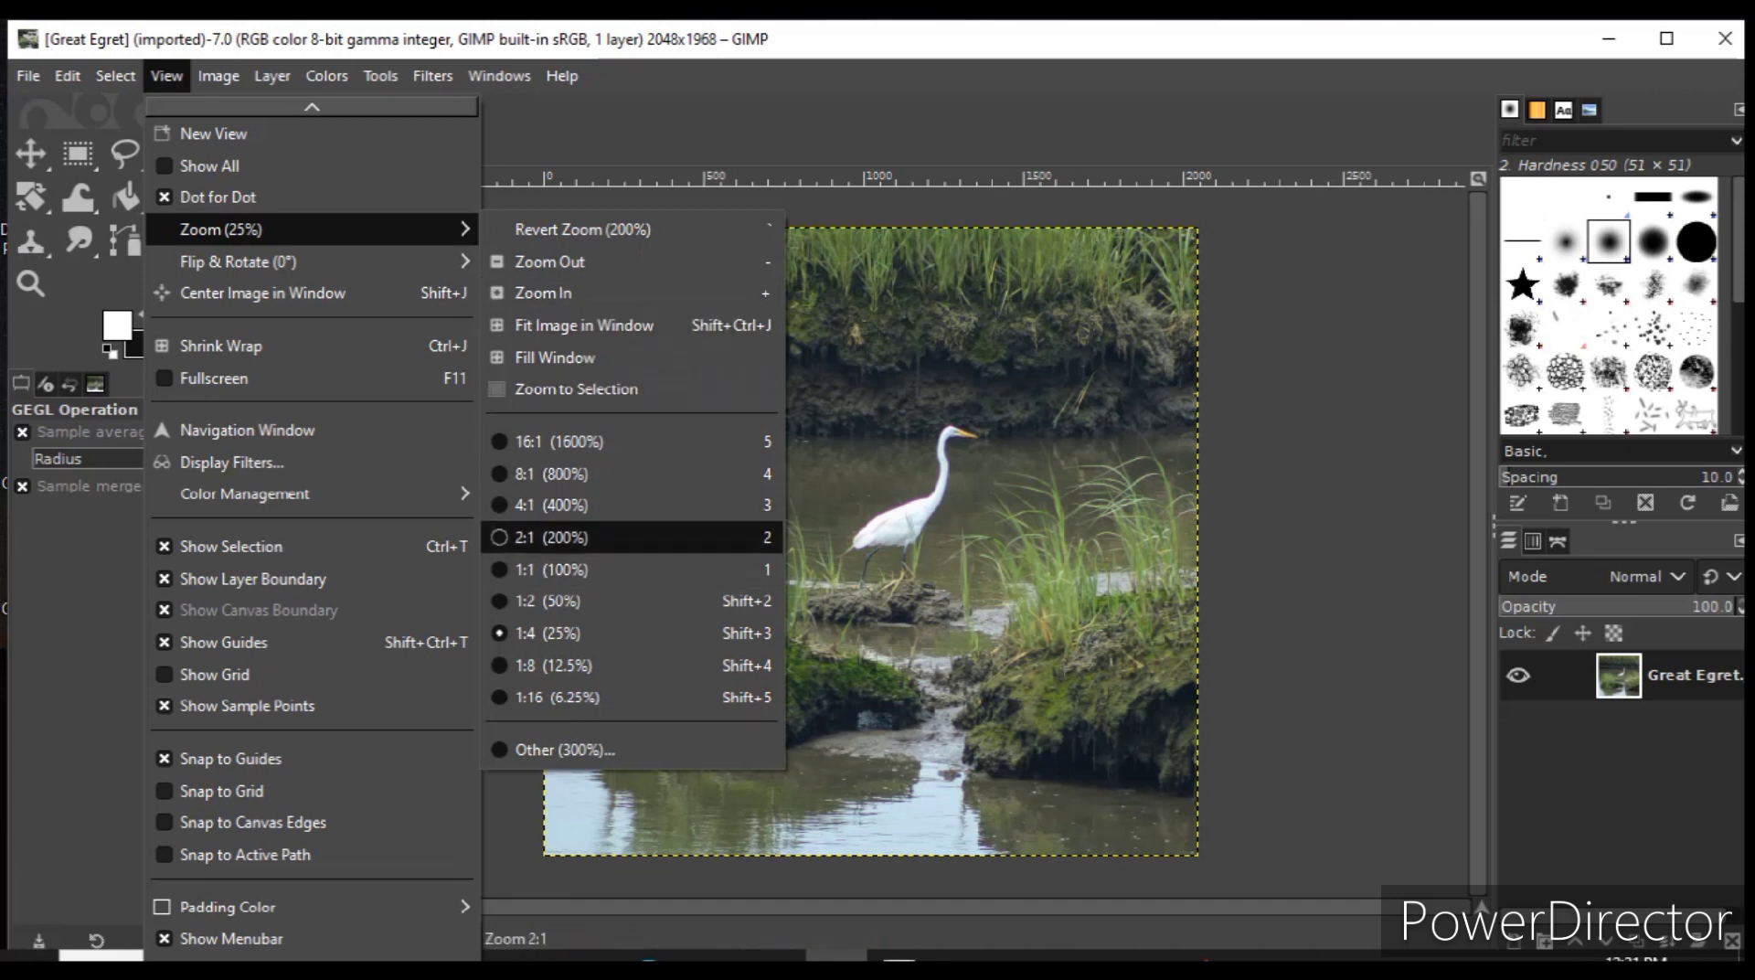
{"action": "key", "text": "Return"}
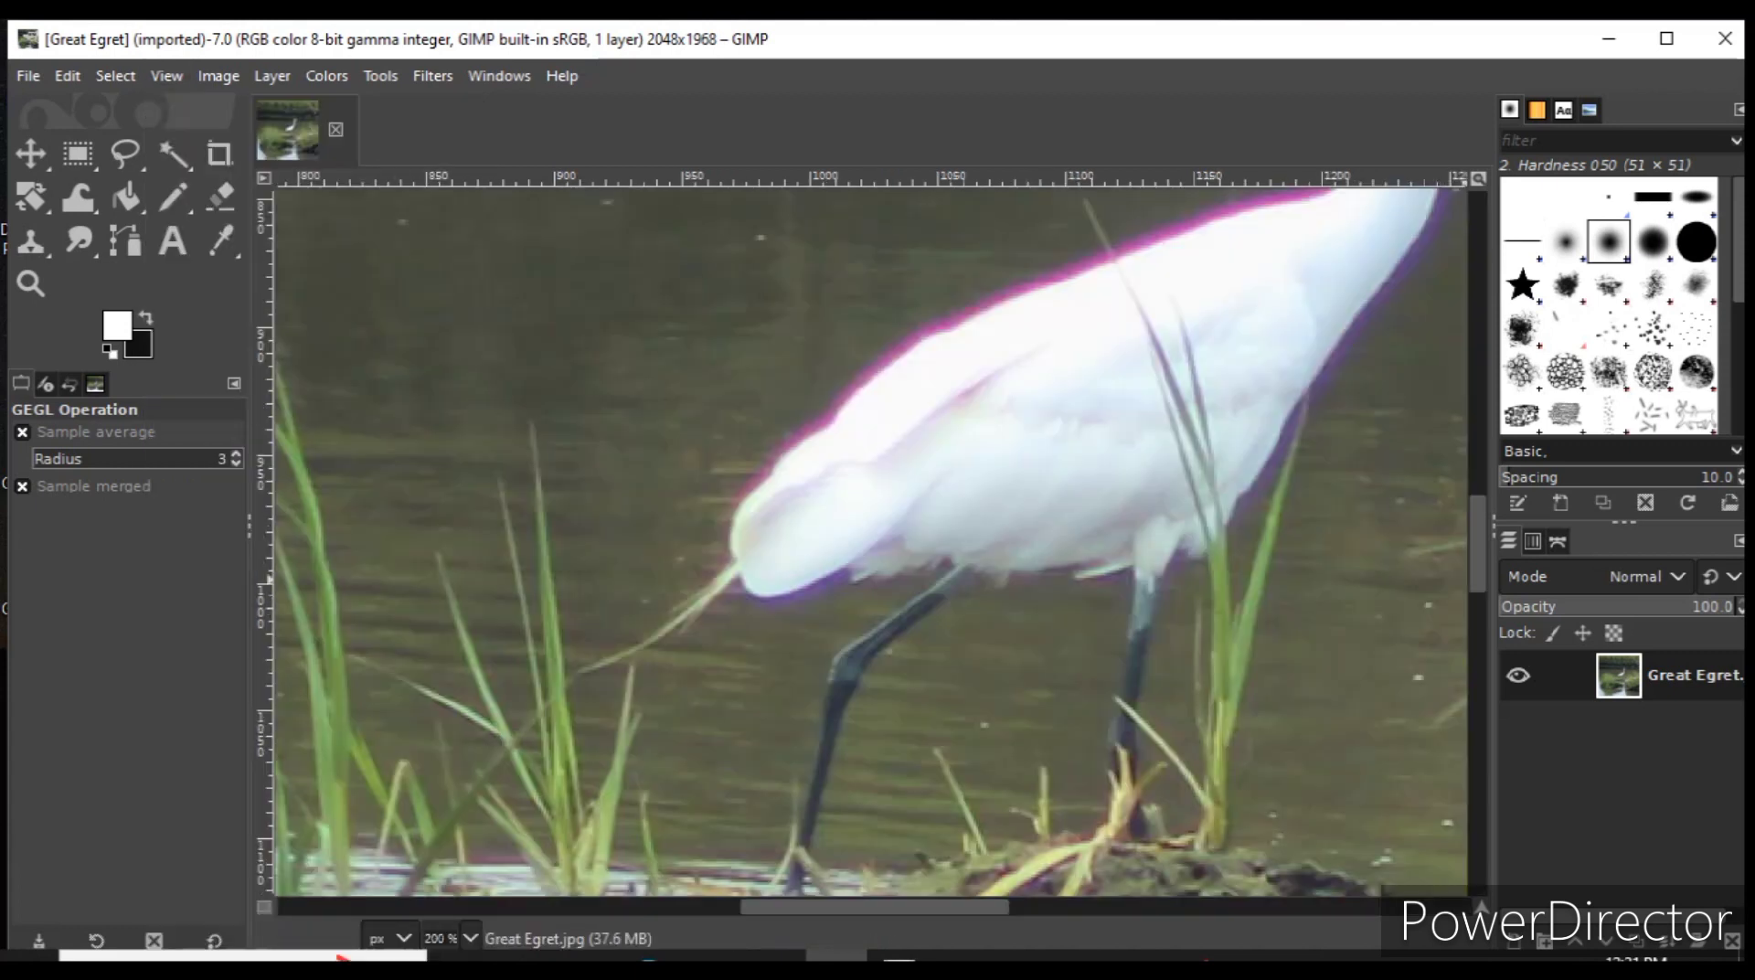
{"action": "scroll", "coordinate": [994, 594], "scroll_direction": "up", "scroll_amount": 5}
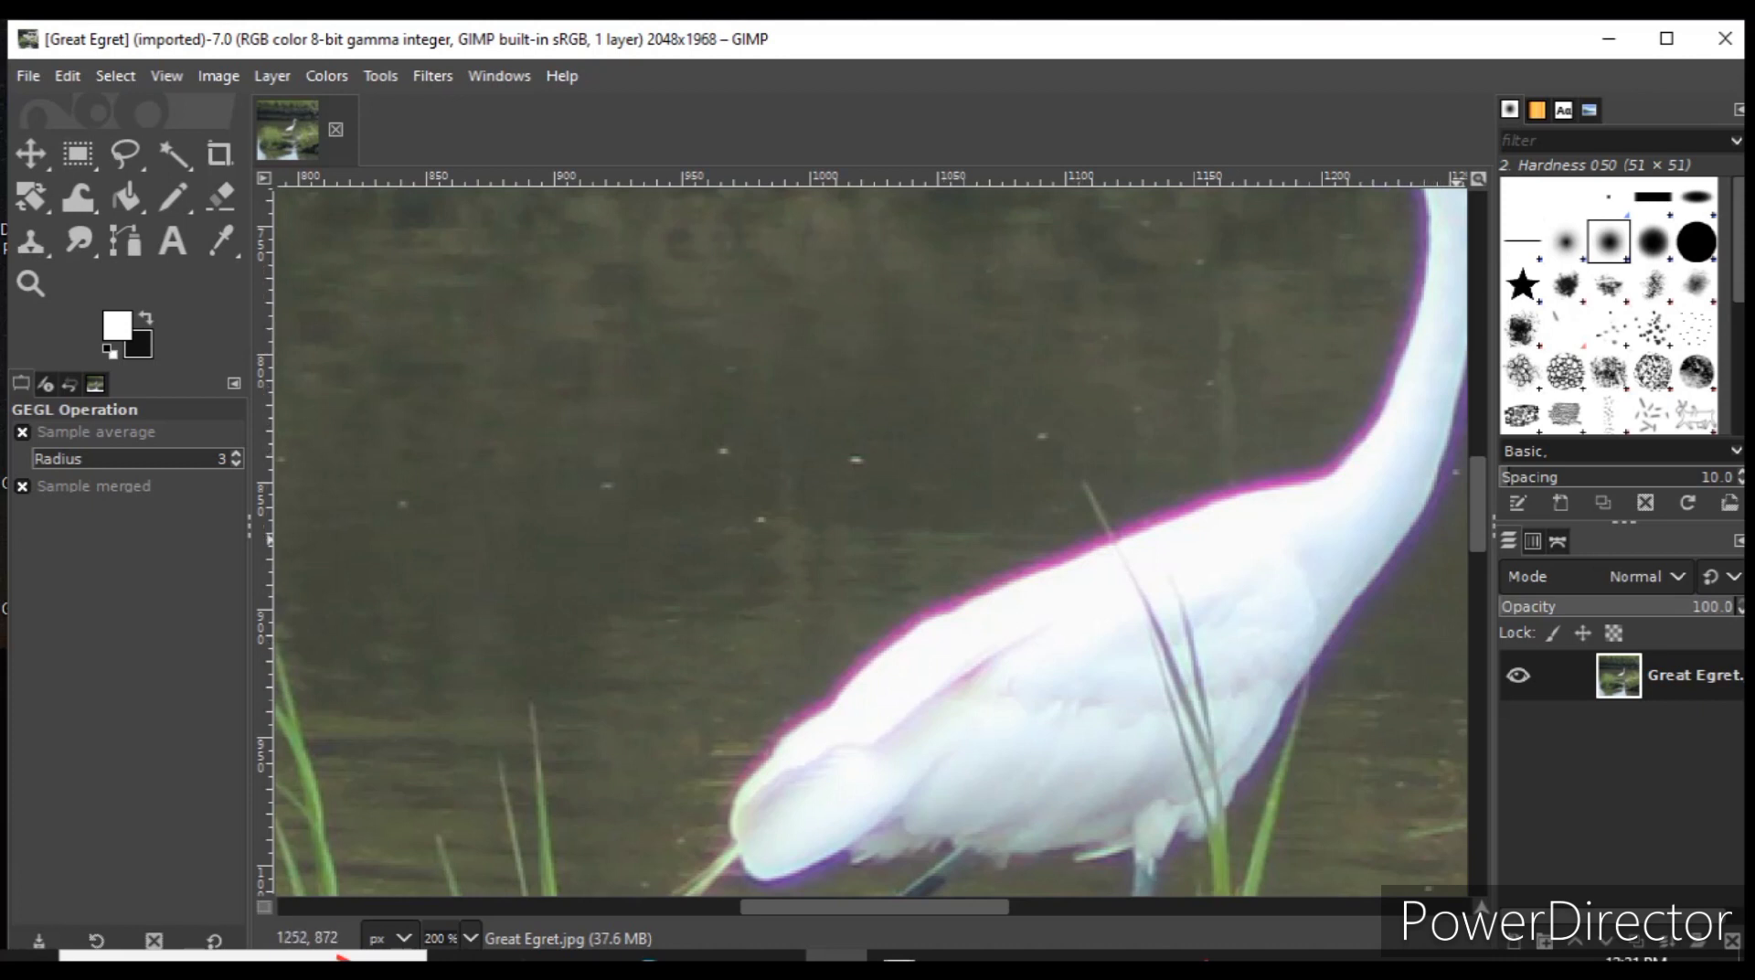
{"action": "scroll", "coordinate": [873, 539], "scroll_direction": "up", "scroll_amount": 5}
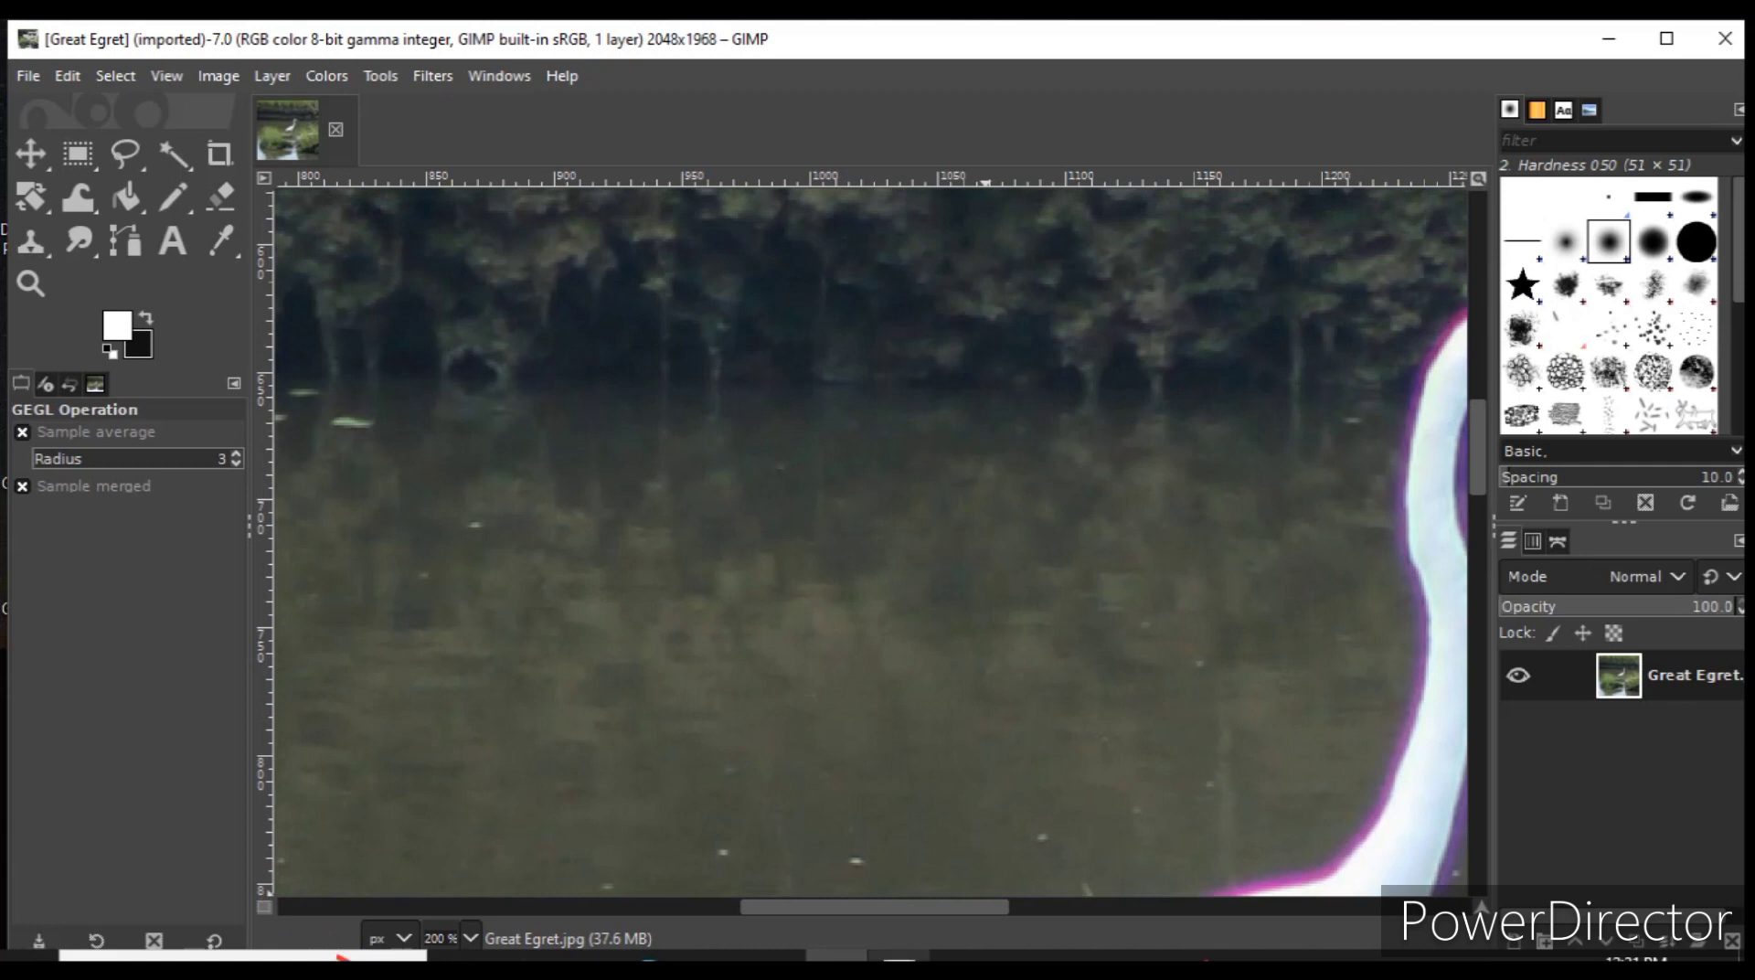
{"action": "scroll", "coordinate": [873, 539], "scroll_direction": "right", "scroll_amount": 5}
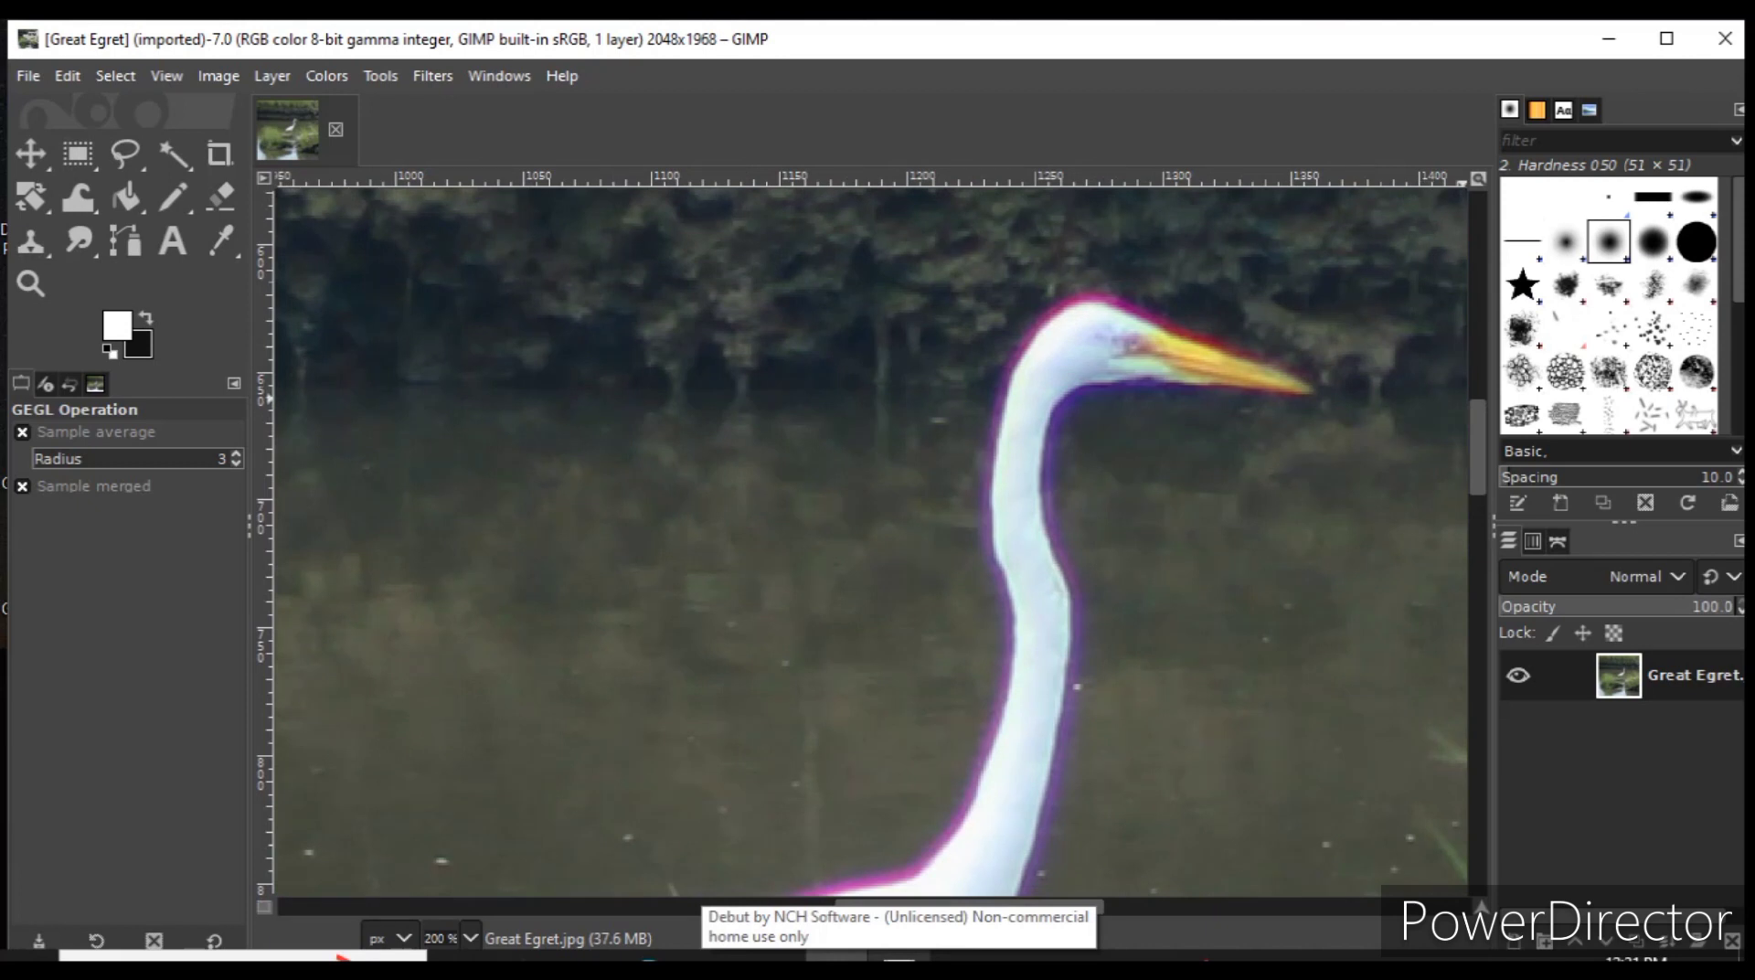
{"action": "scroll", "coordinate": [873, 539], "scroll_direction": "down", "scroll_amount": 3}
{"action": "scroll", "coordinate": [871, 541], "scroll_direction": "up", "scroll_amount": 1}
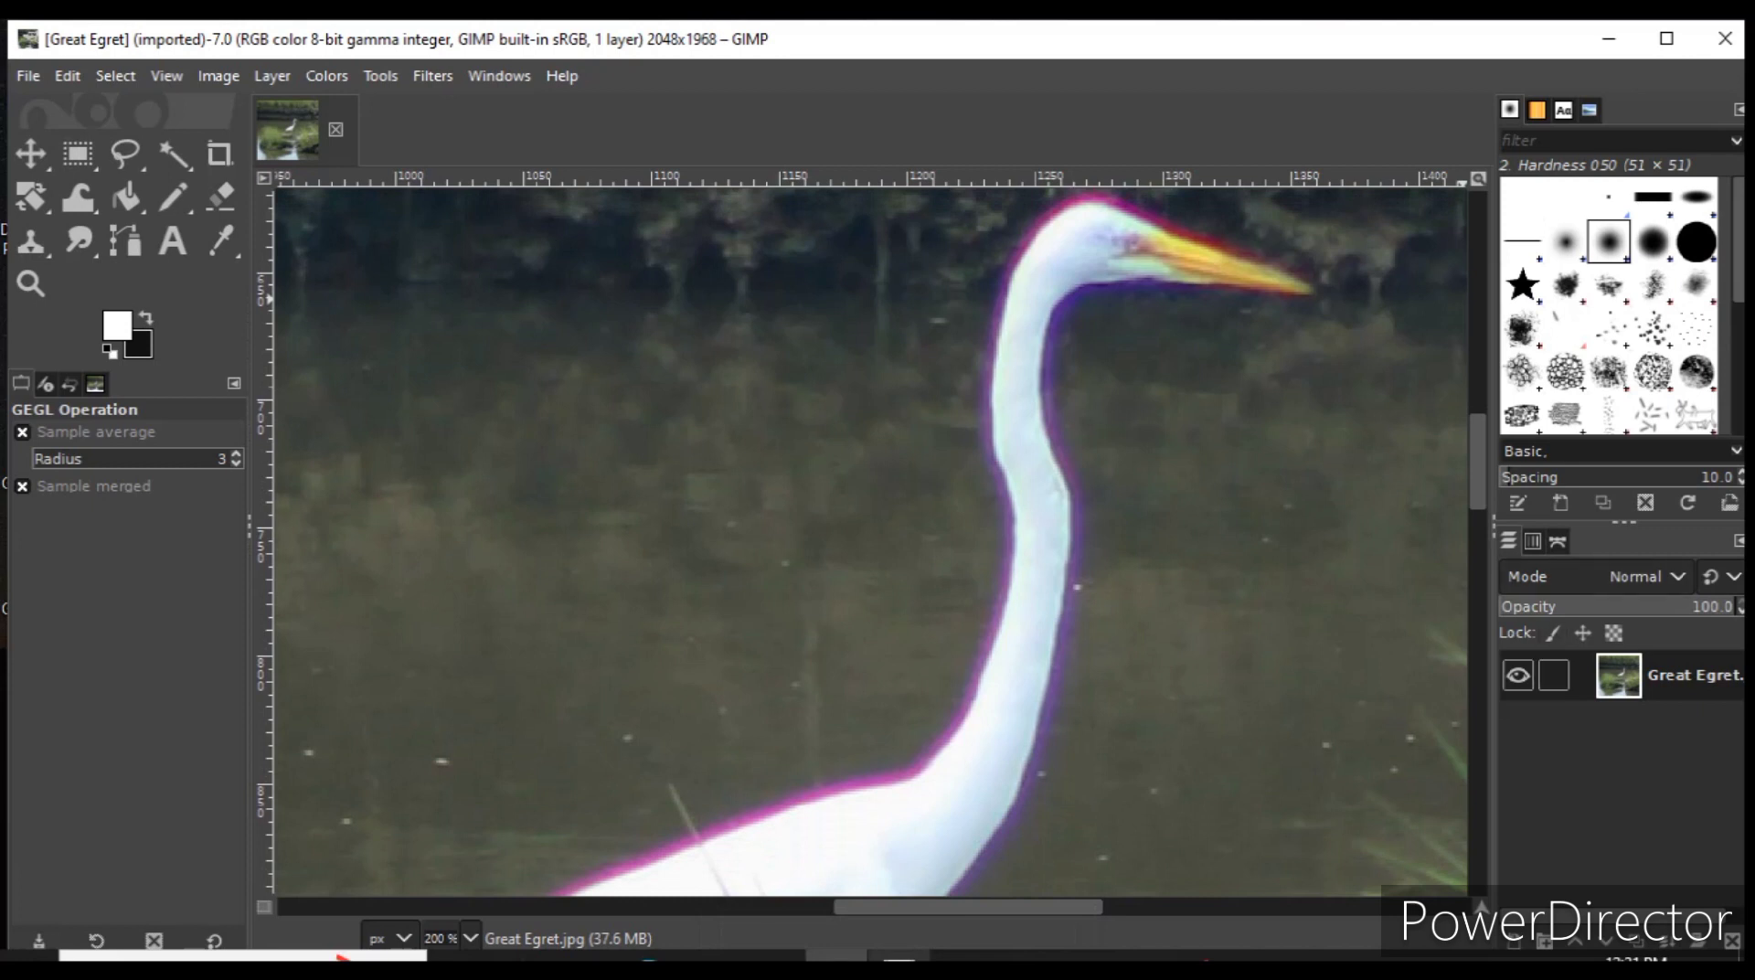
Step: Duplicate the Great Egret.jpg layer, hide the copy and make the original layer active
{"action": "right_click", "coordinate": [1618, 676]}
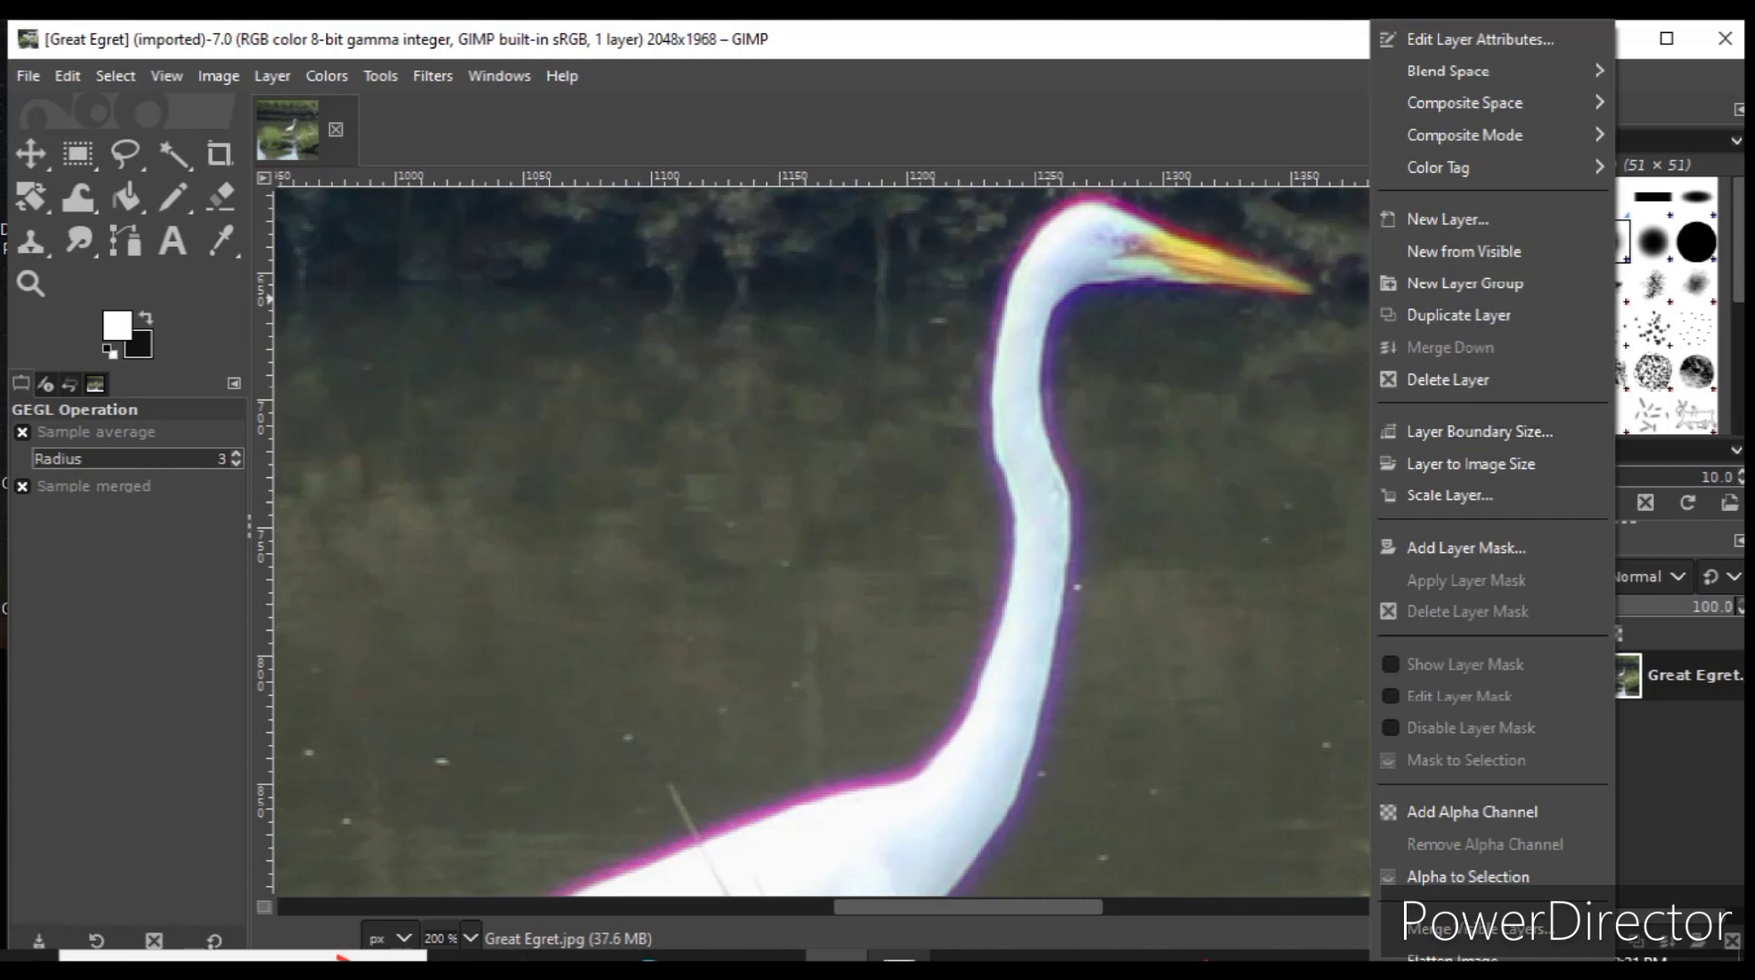
{"action": "left_click", "coordinate": [1459, 315]}
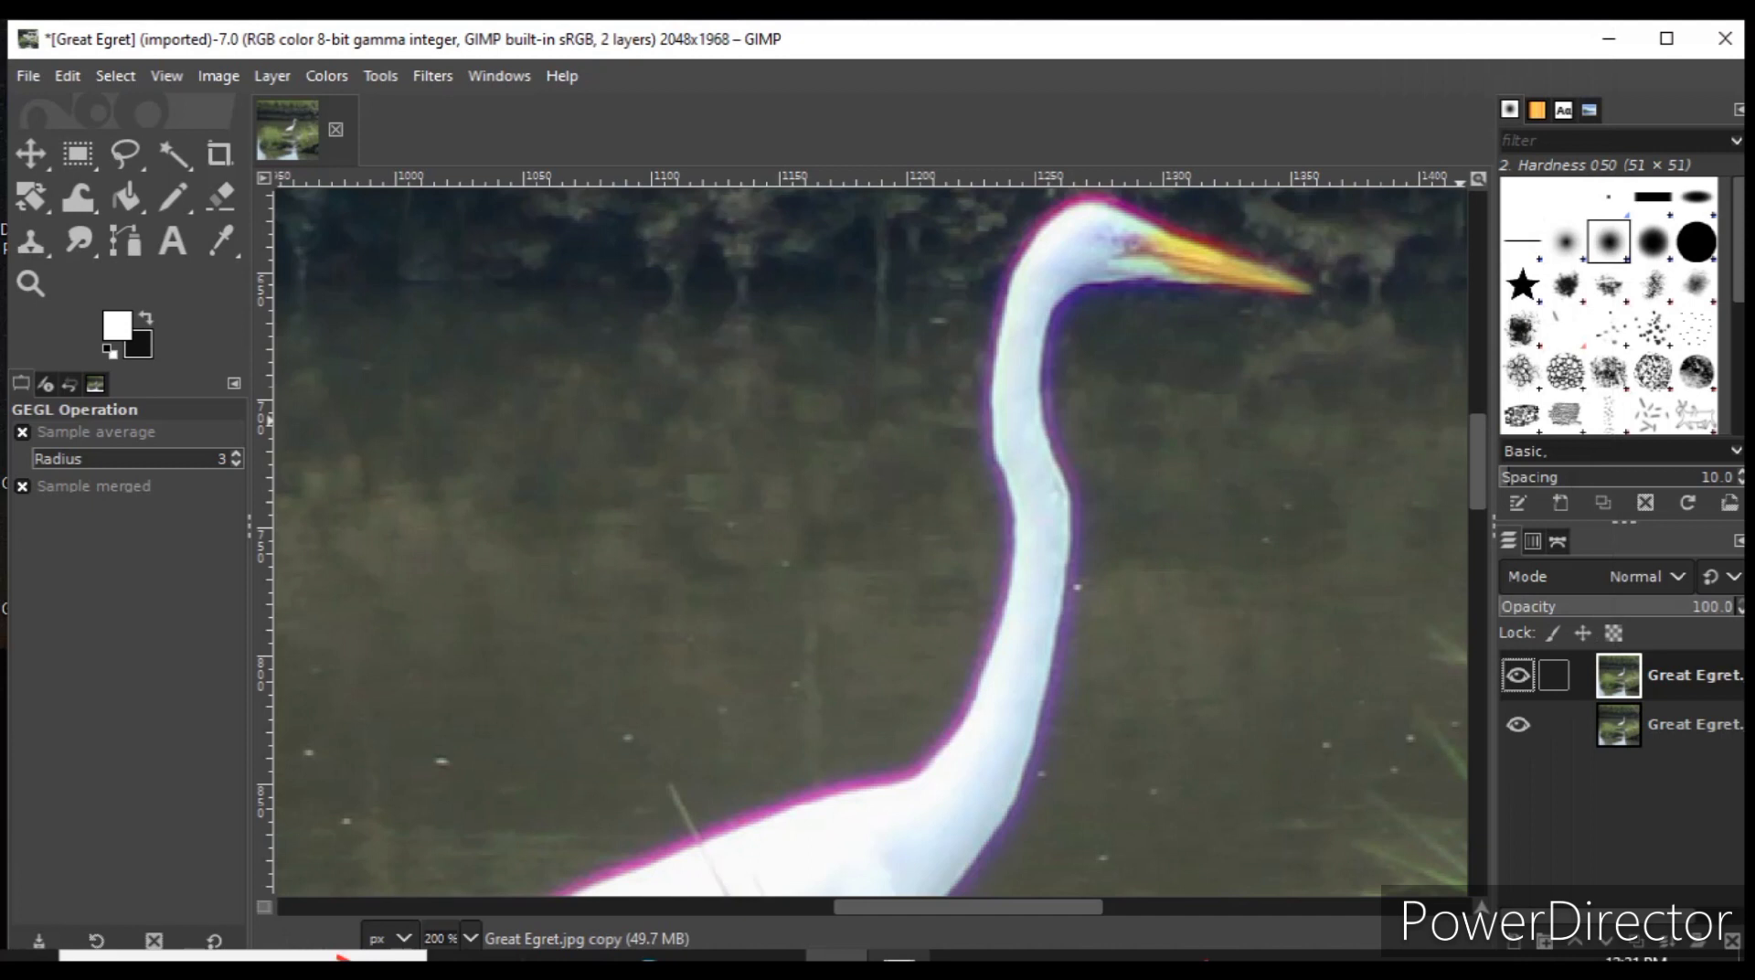
{"action": "left_click", "coordinate": [1518, 674]}
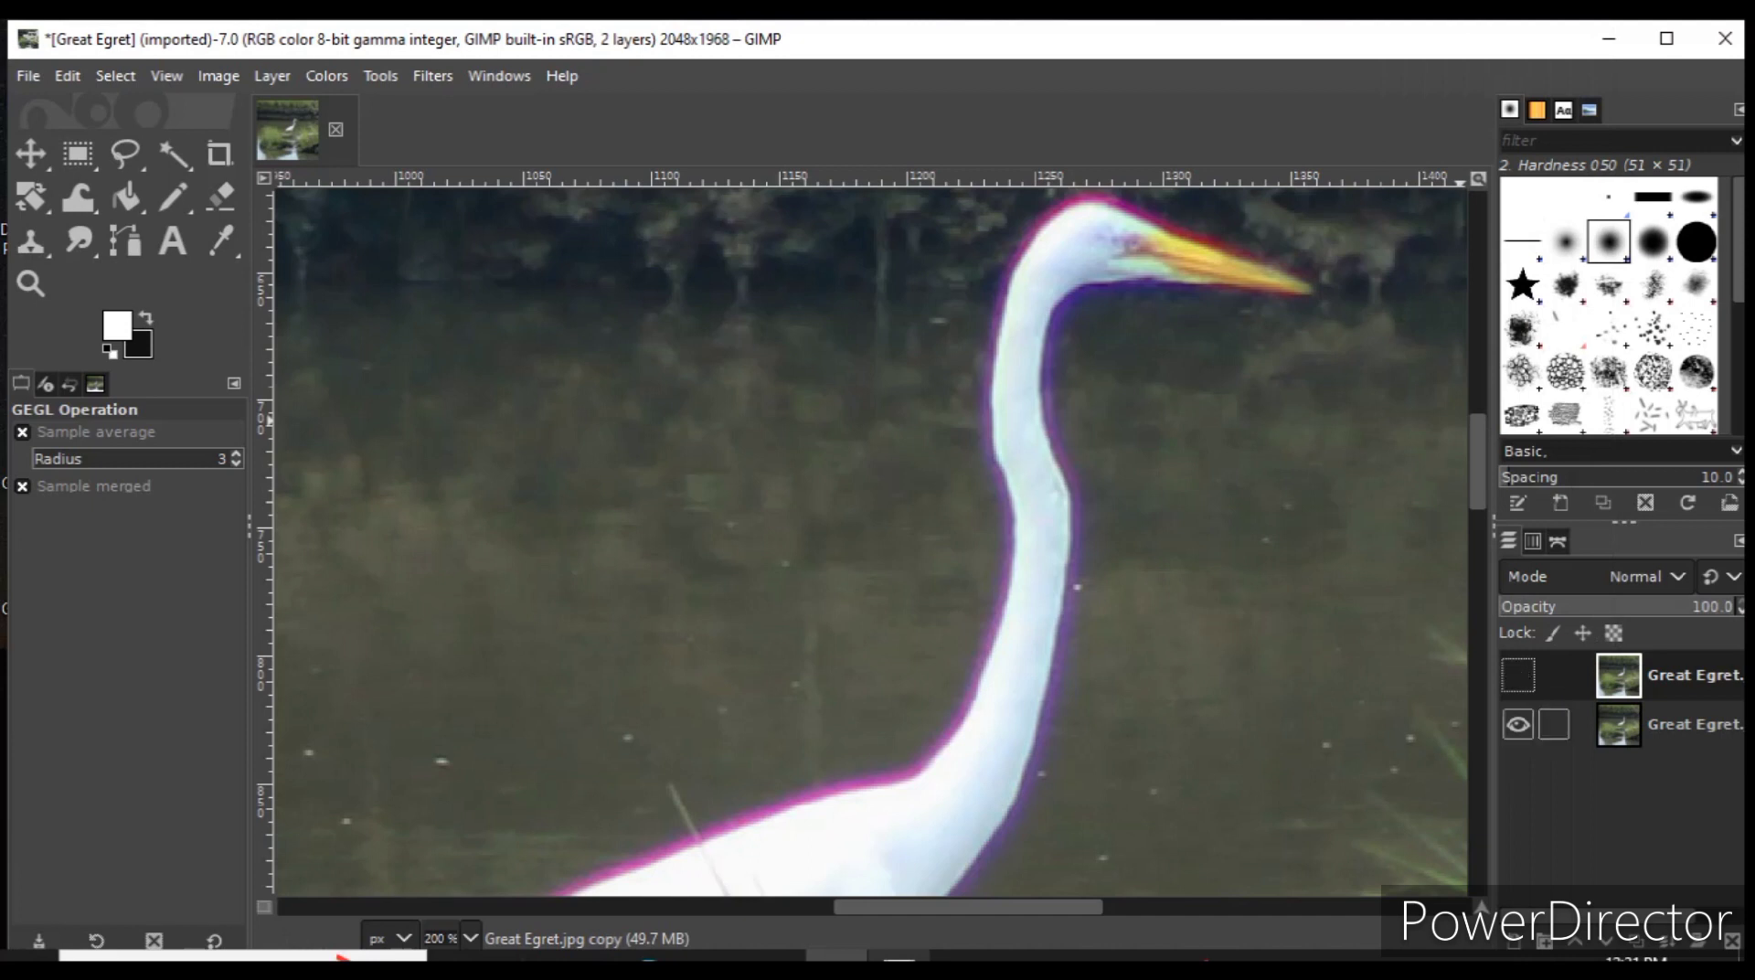
{"action": "left_click", "coordinate": [1682, 724]}
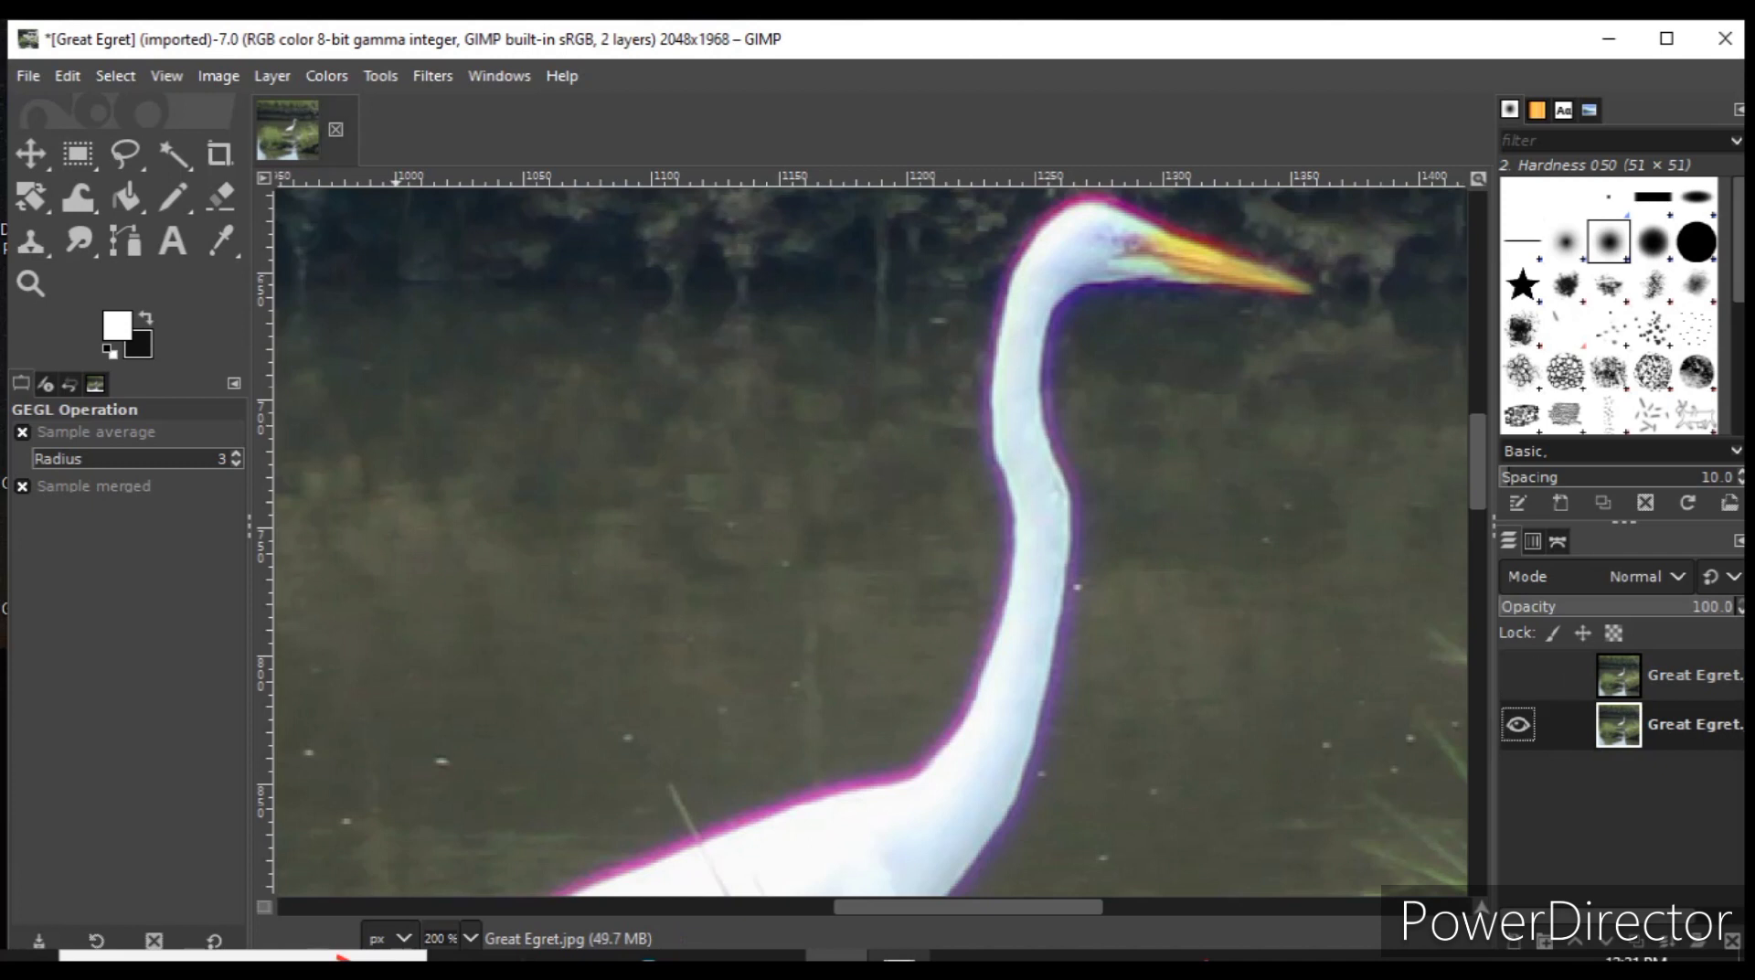
Step: Start a Hue-Saturation adjustment on the original layer with split view on, placing the divider just beside the egret's neck
{"action": "left_click", "coordinate": [327, 75]}
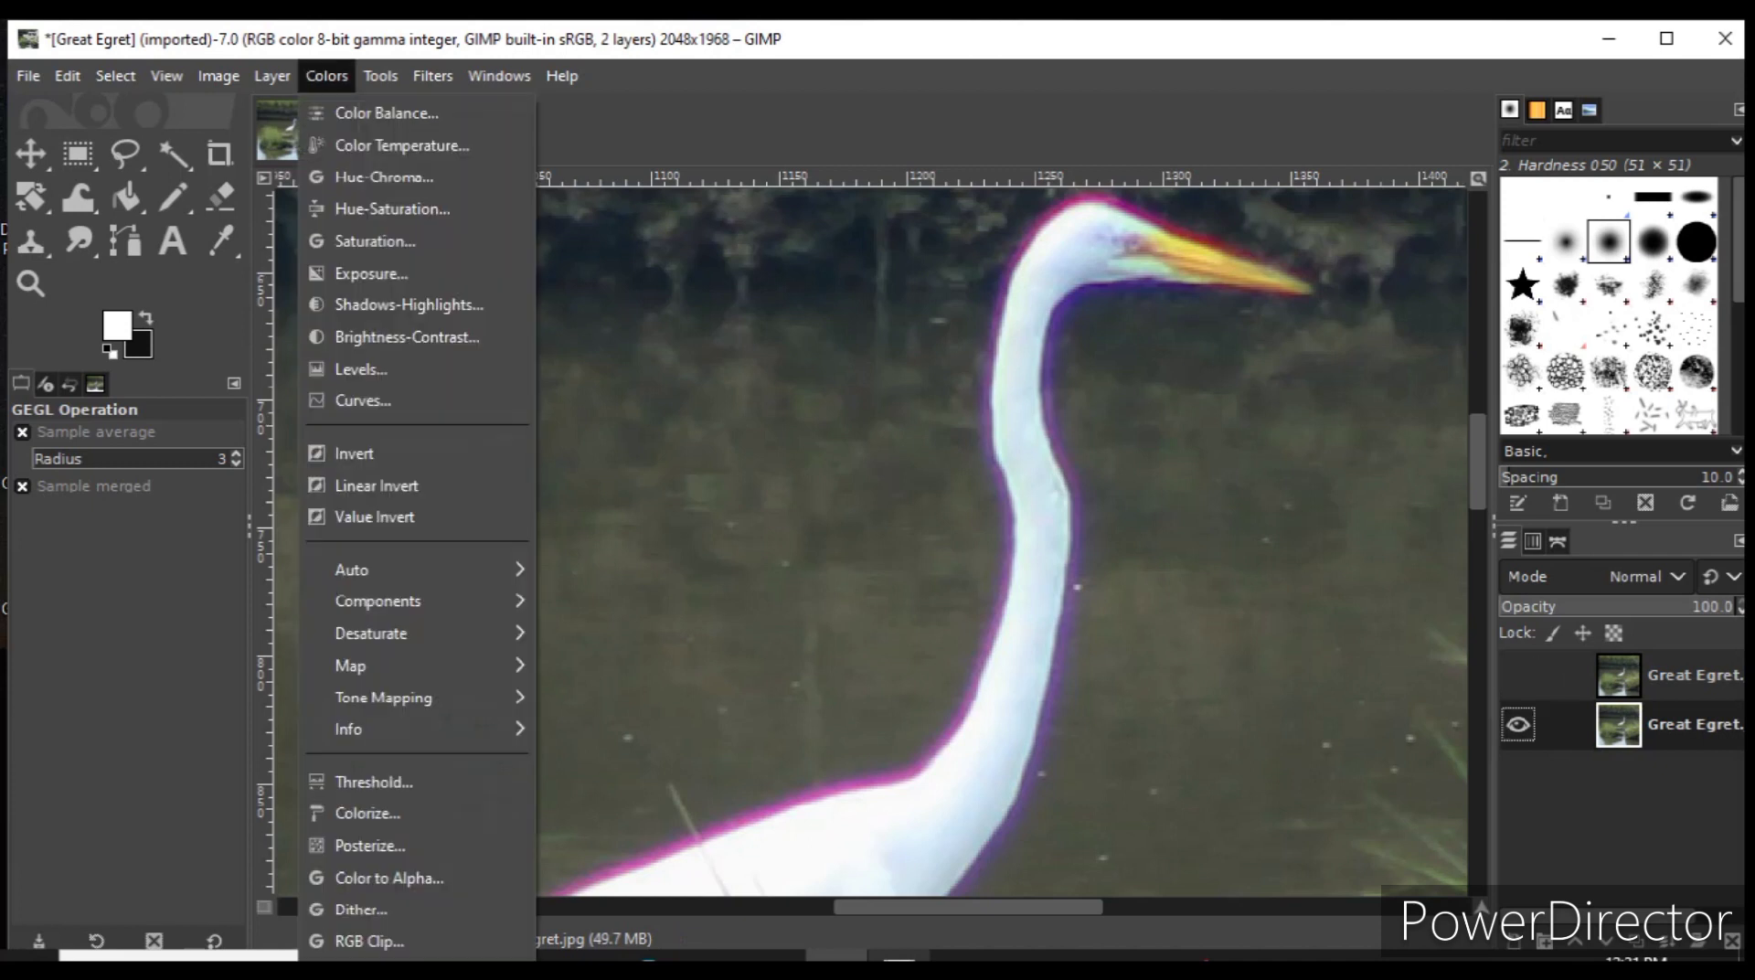
{"action": "key", "text": "Down"}
{"action": "key", "text": "Down"}
{"action": "key", "text": "Down"}
{"action": "key", "text": "Return"}
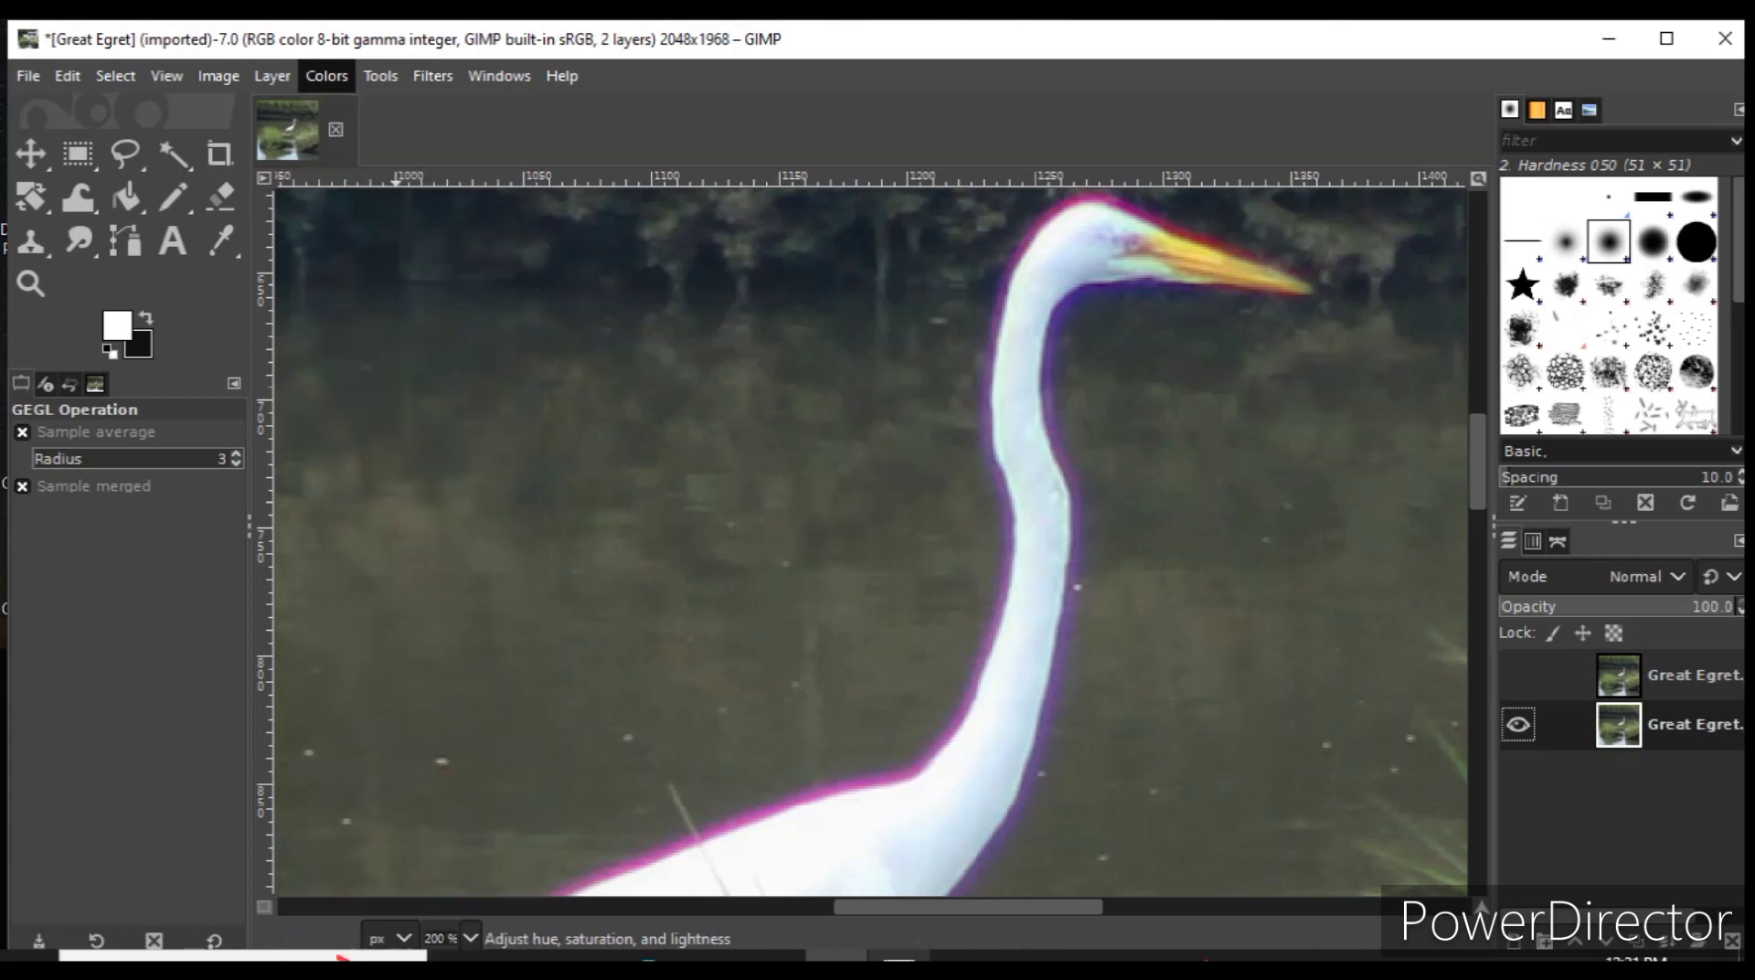
{"action": "left_click_drag", "start_coordinate": [347, 175], "coordinate": [341, 91]}
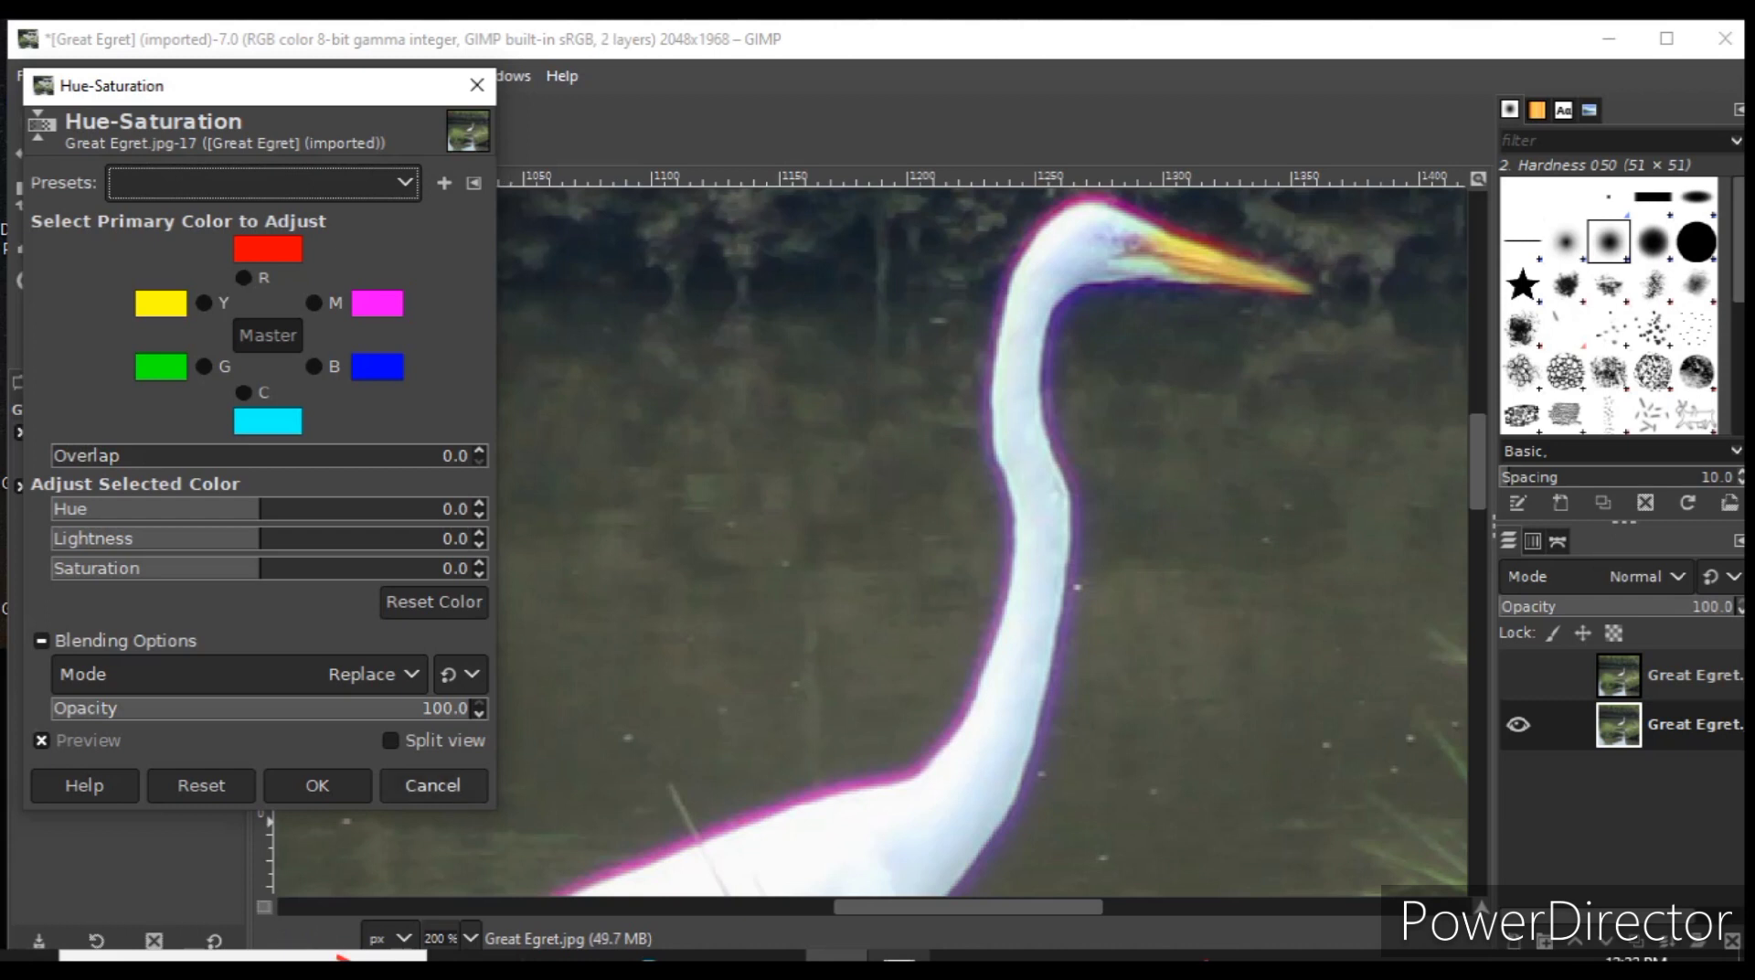
{"action": "left_click", "coordinate": [390, 741]}
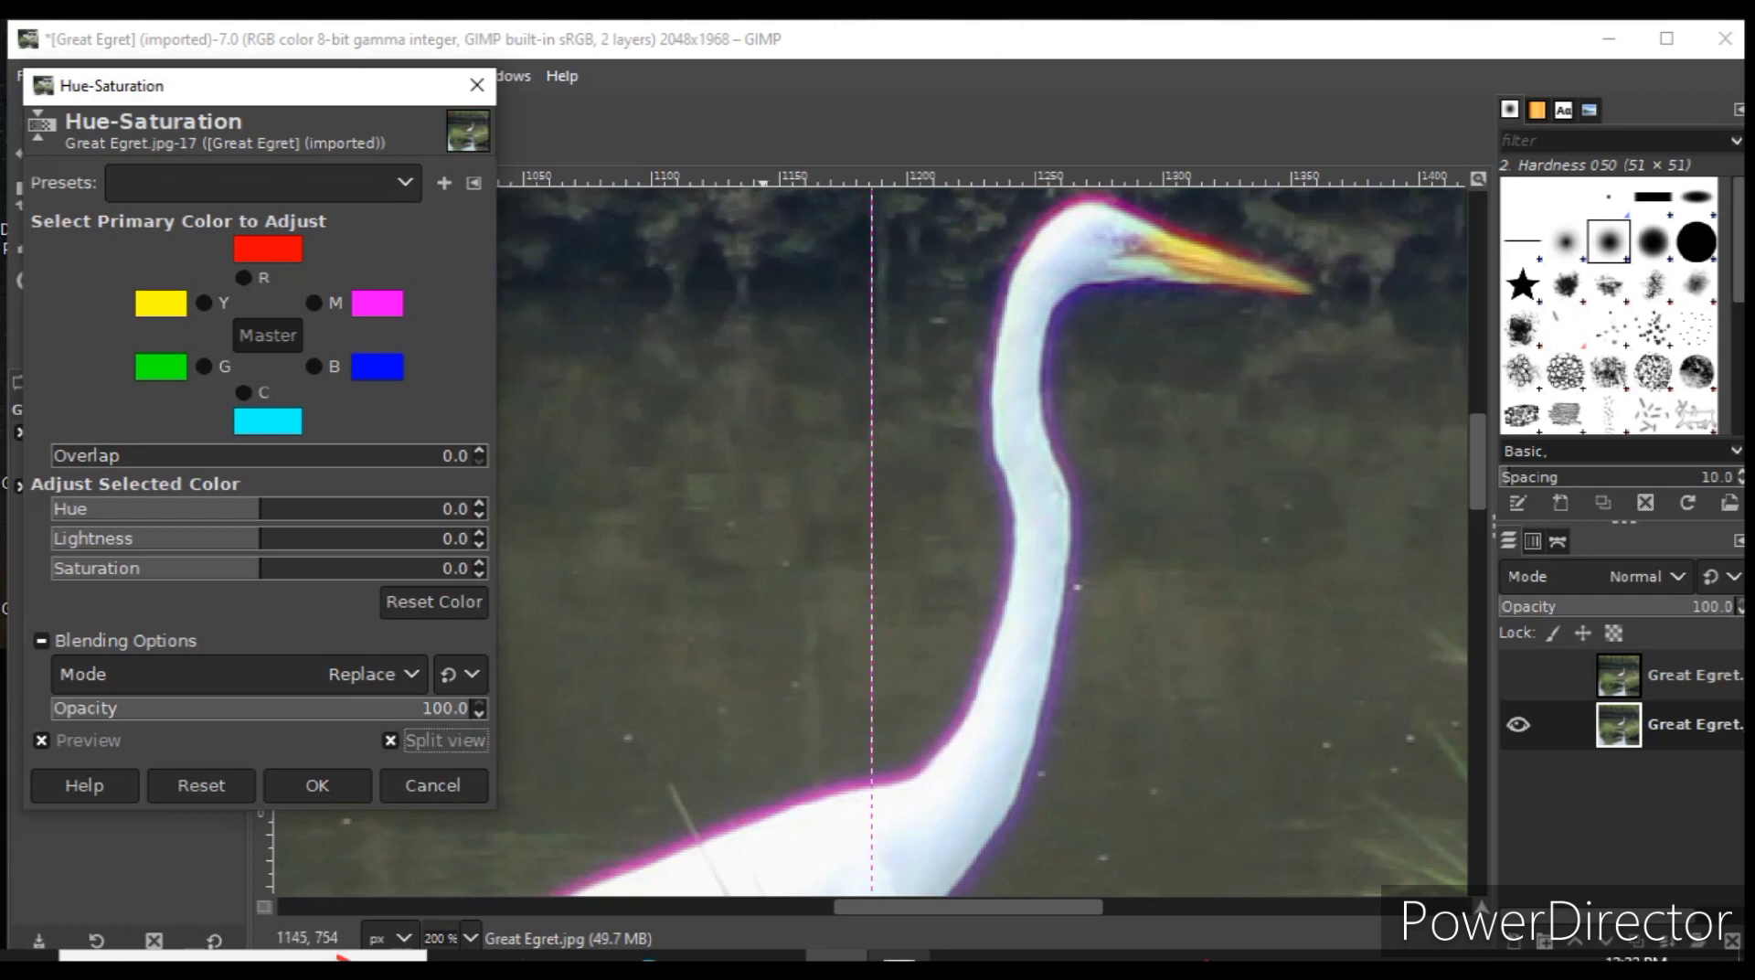
{"action": "left_click_drag", "start_coordinate": [871, 484], "coordinate": [961, 484]}
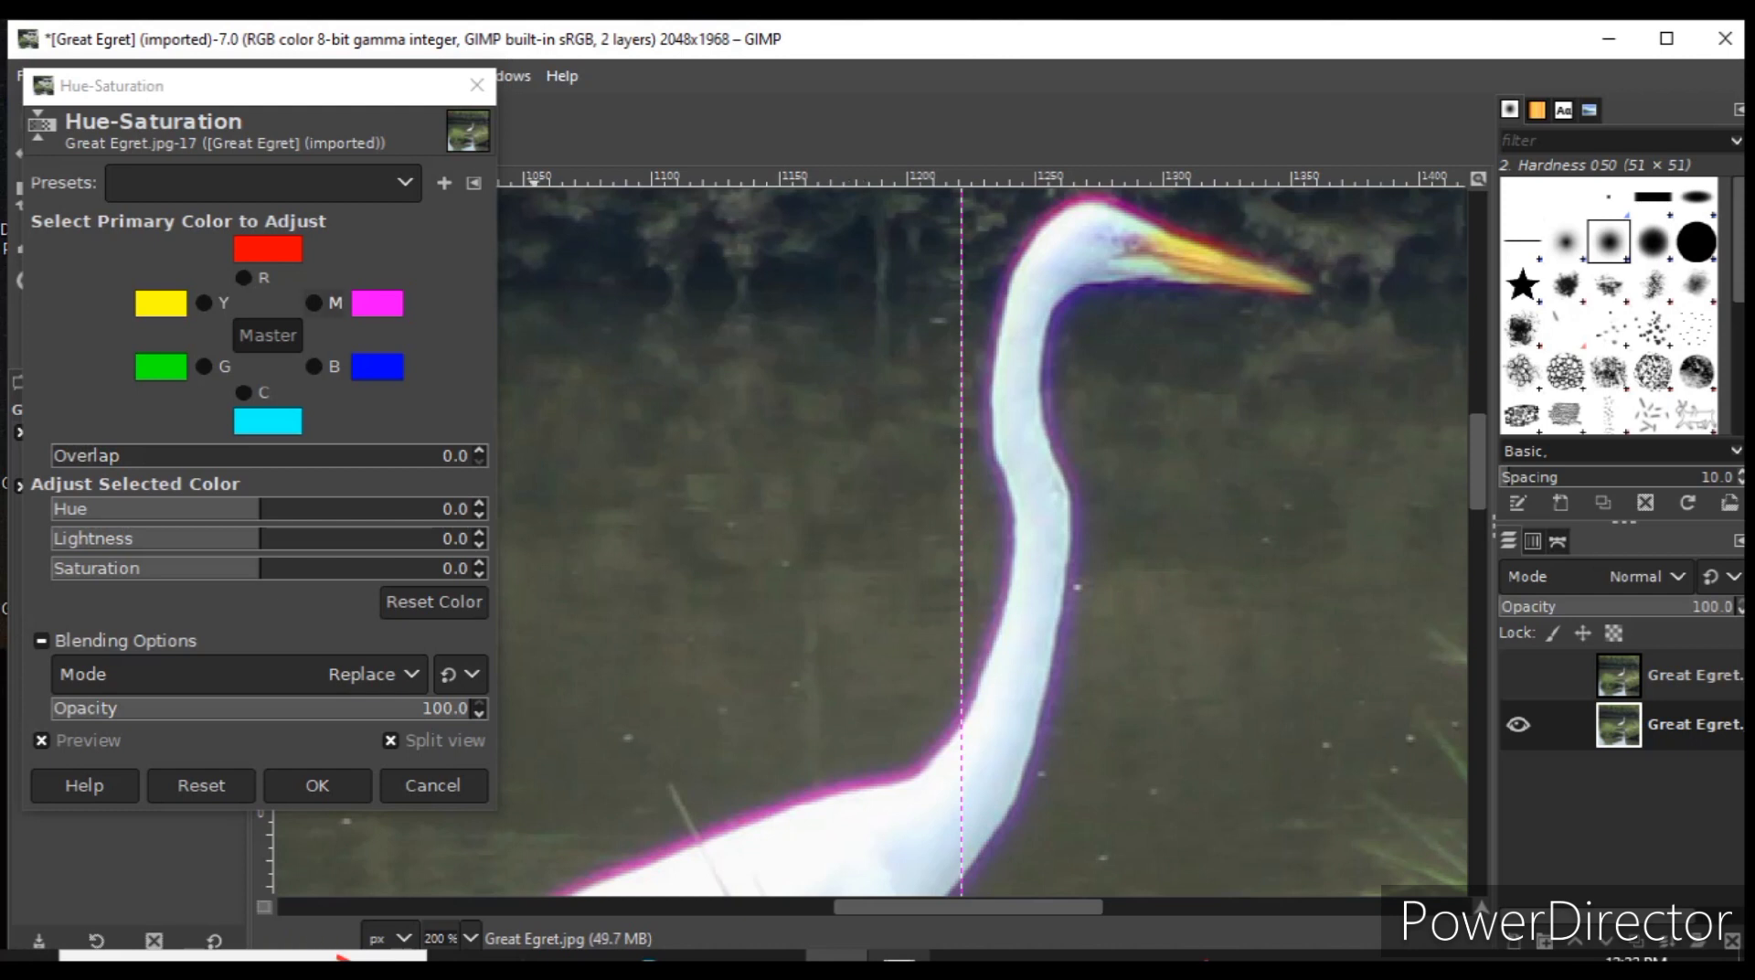
Step: Lower the magenta saturation to -93.9 and compare the egret's neck edge by shifting the split-view divider
{"action": "left_click", "coordinate": [313, 302]}
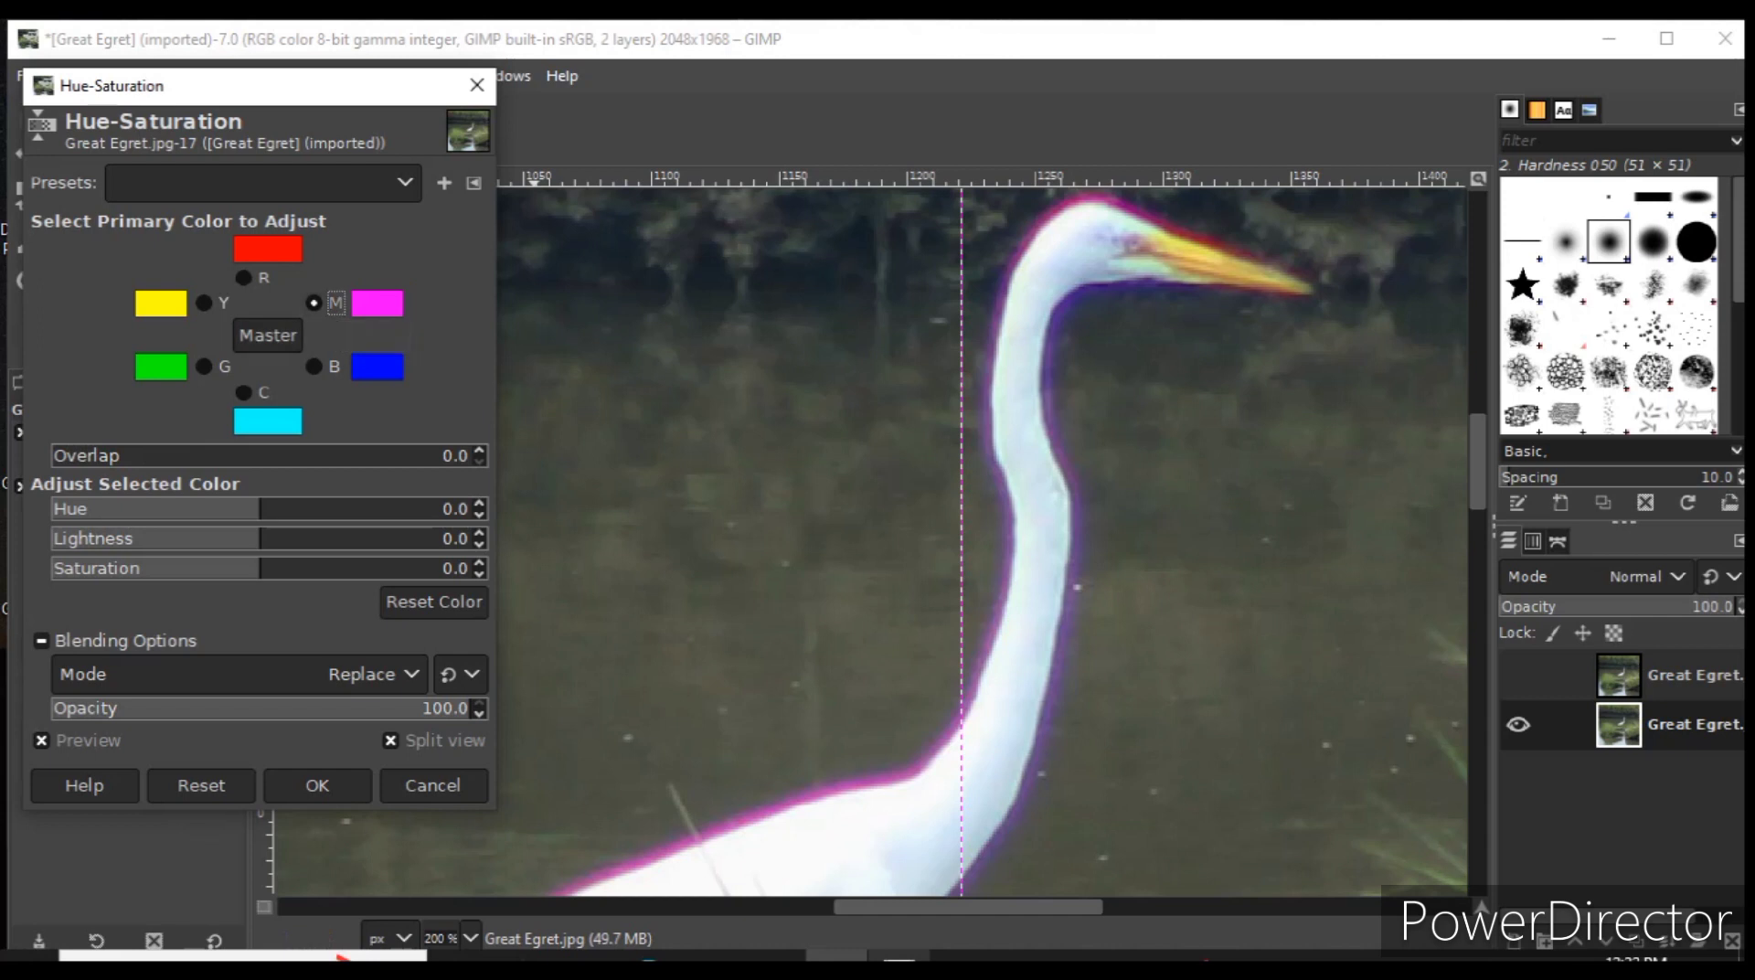
{"action": "left_click_drag", "start_coordinate": [263, 568], "coordinate": [62, 568]}
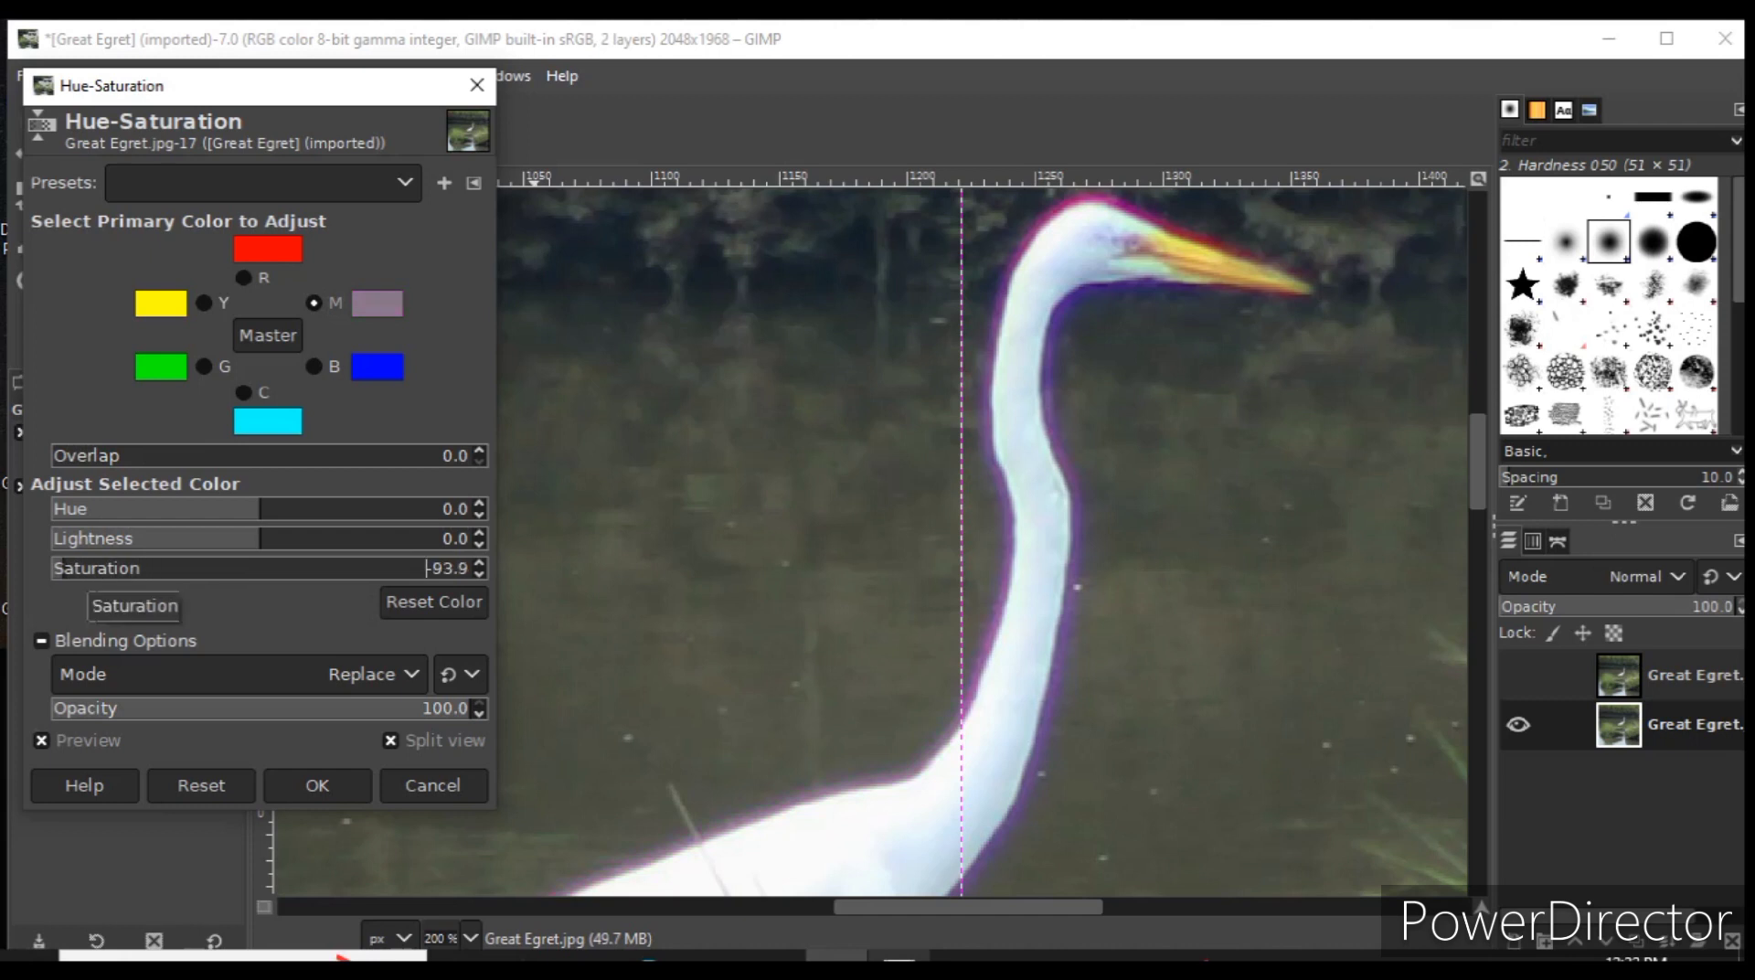
{"action": "left_click_drag", "start_coordinate": [961, 511], "coordinate": [1004, 512]}
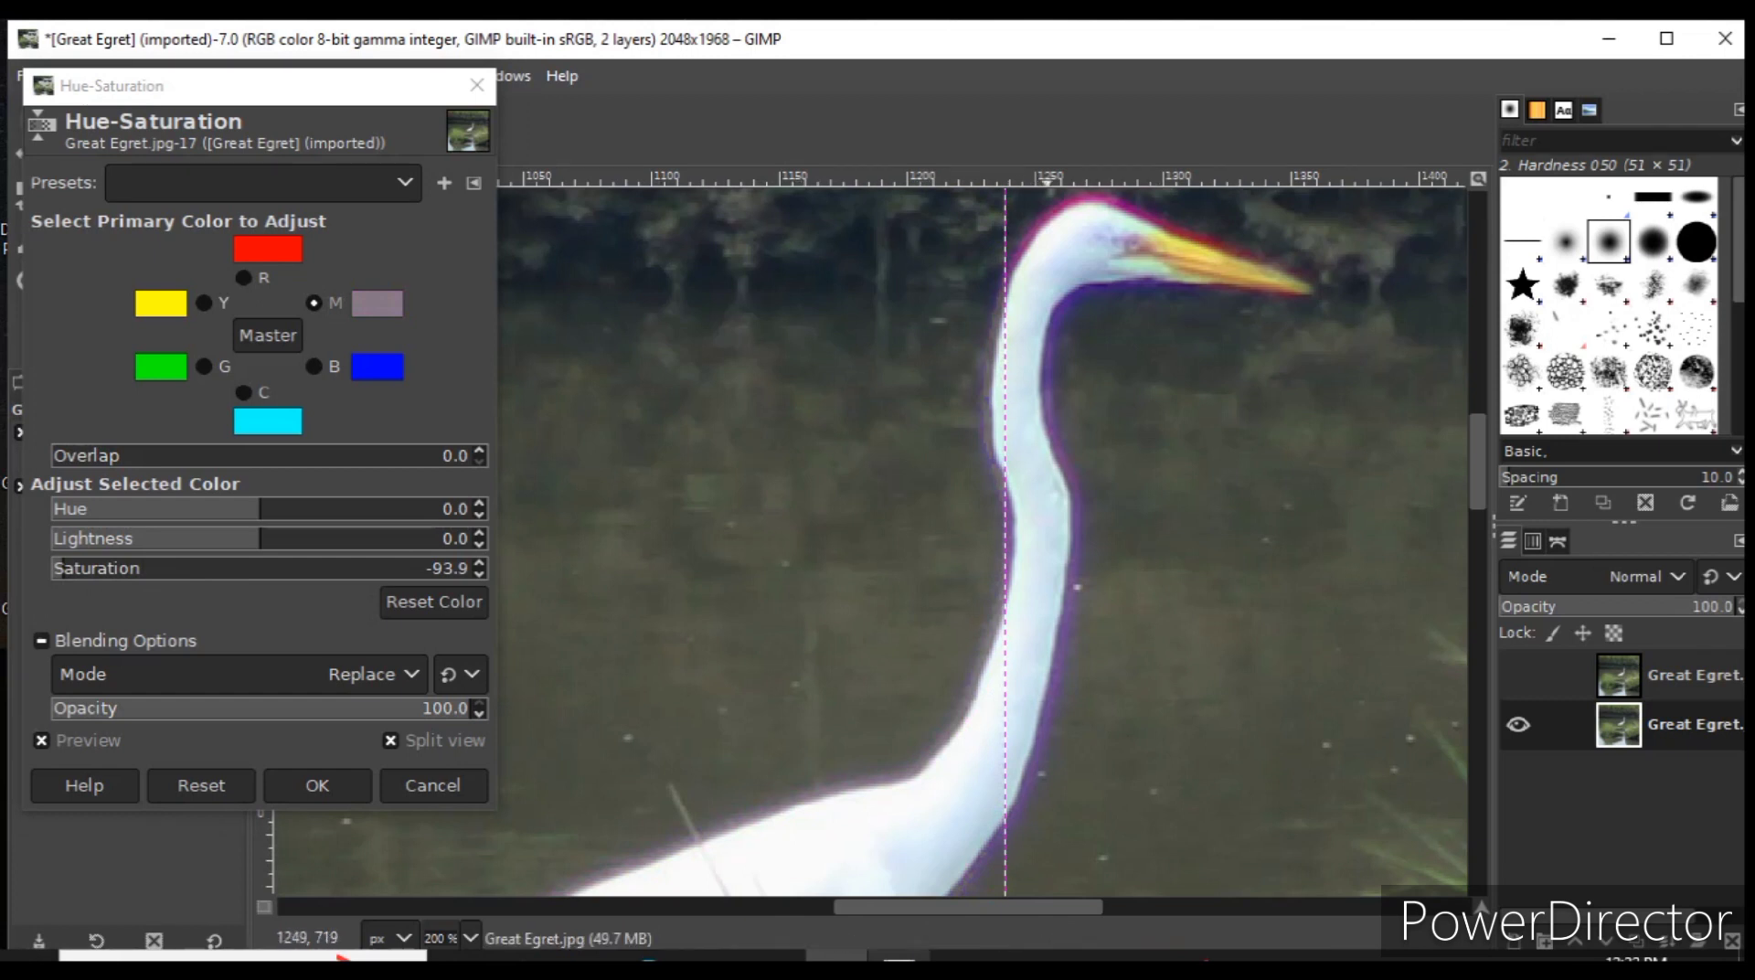
{"action": "left_click_drag", "start_coordinate": [1005, 425], "coordinate": [955, 462]}
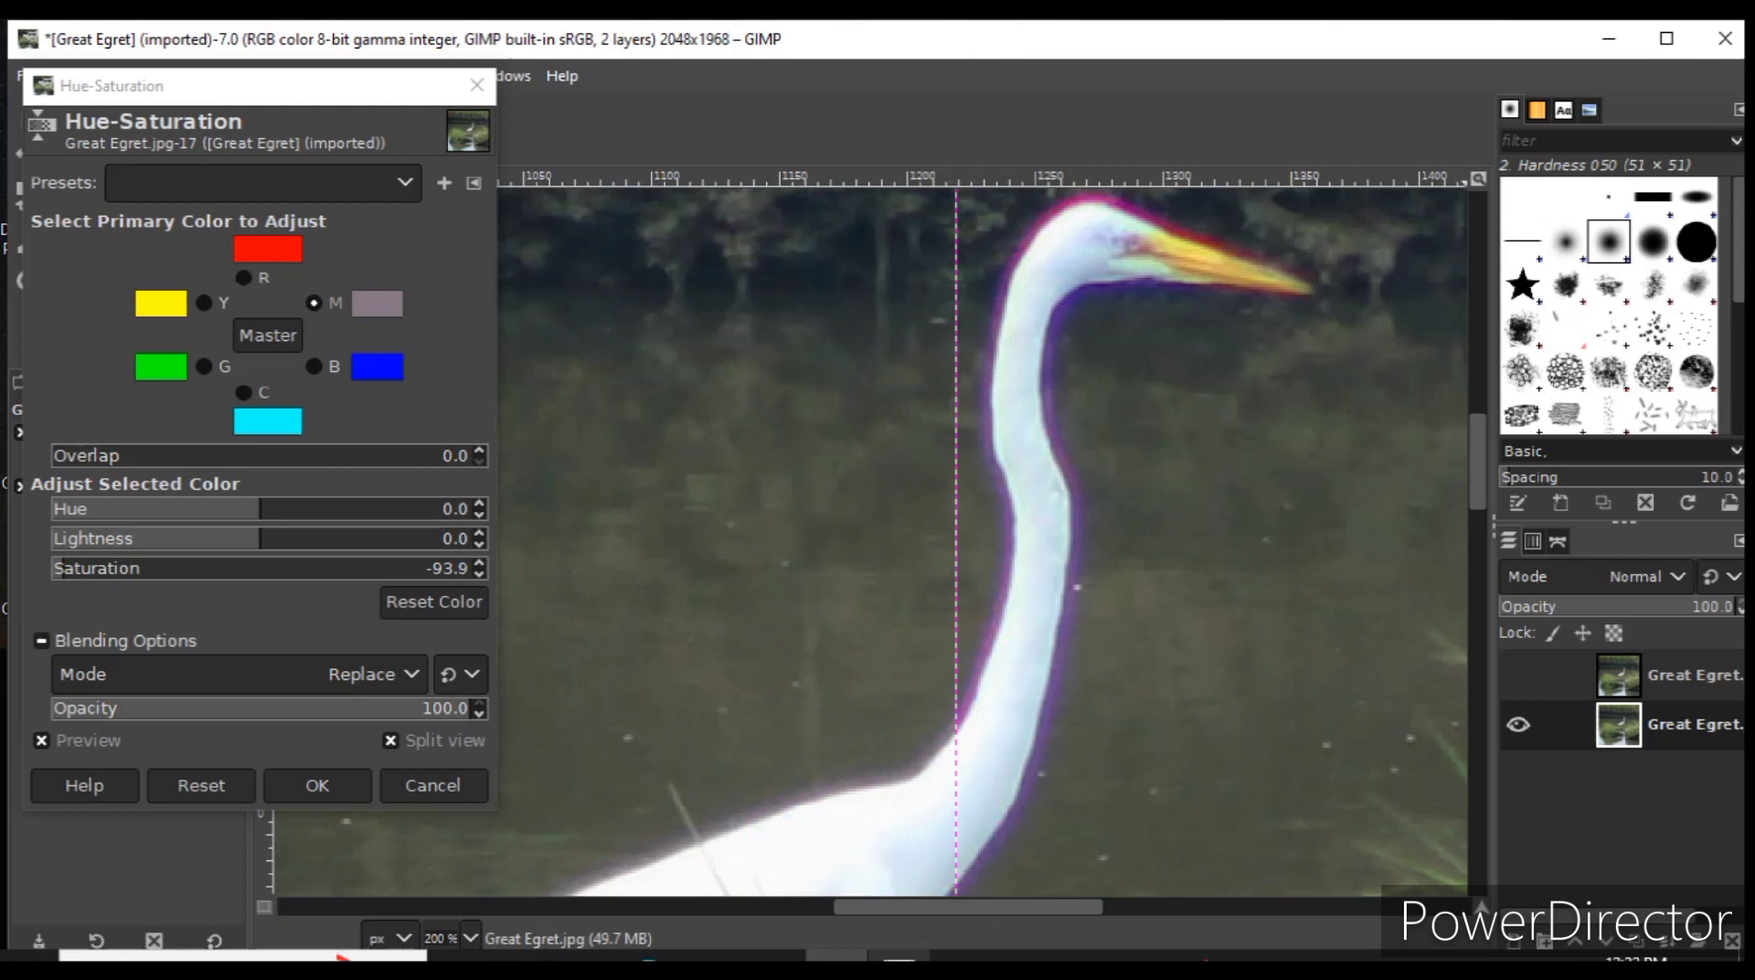
Step: Lower the blue saturation to -100 and move the split-view divider across the head to near the beak tip
{"action": "scroll", "coordinate": [982, 539], "scroll_direction": "up", "scroll_amount": 3}
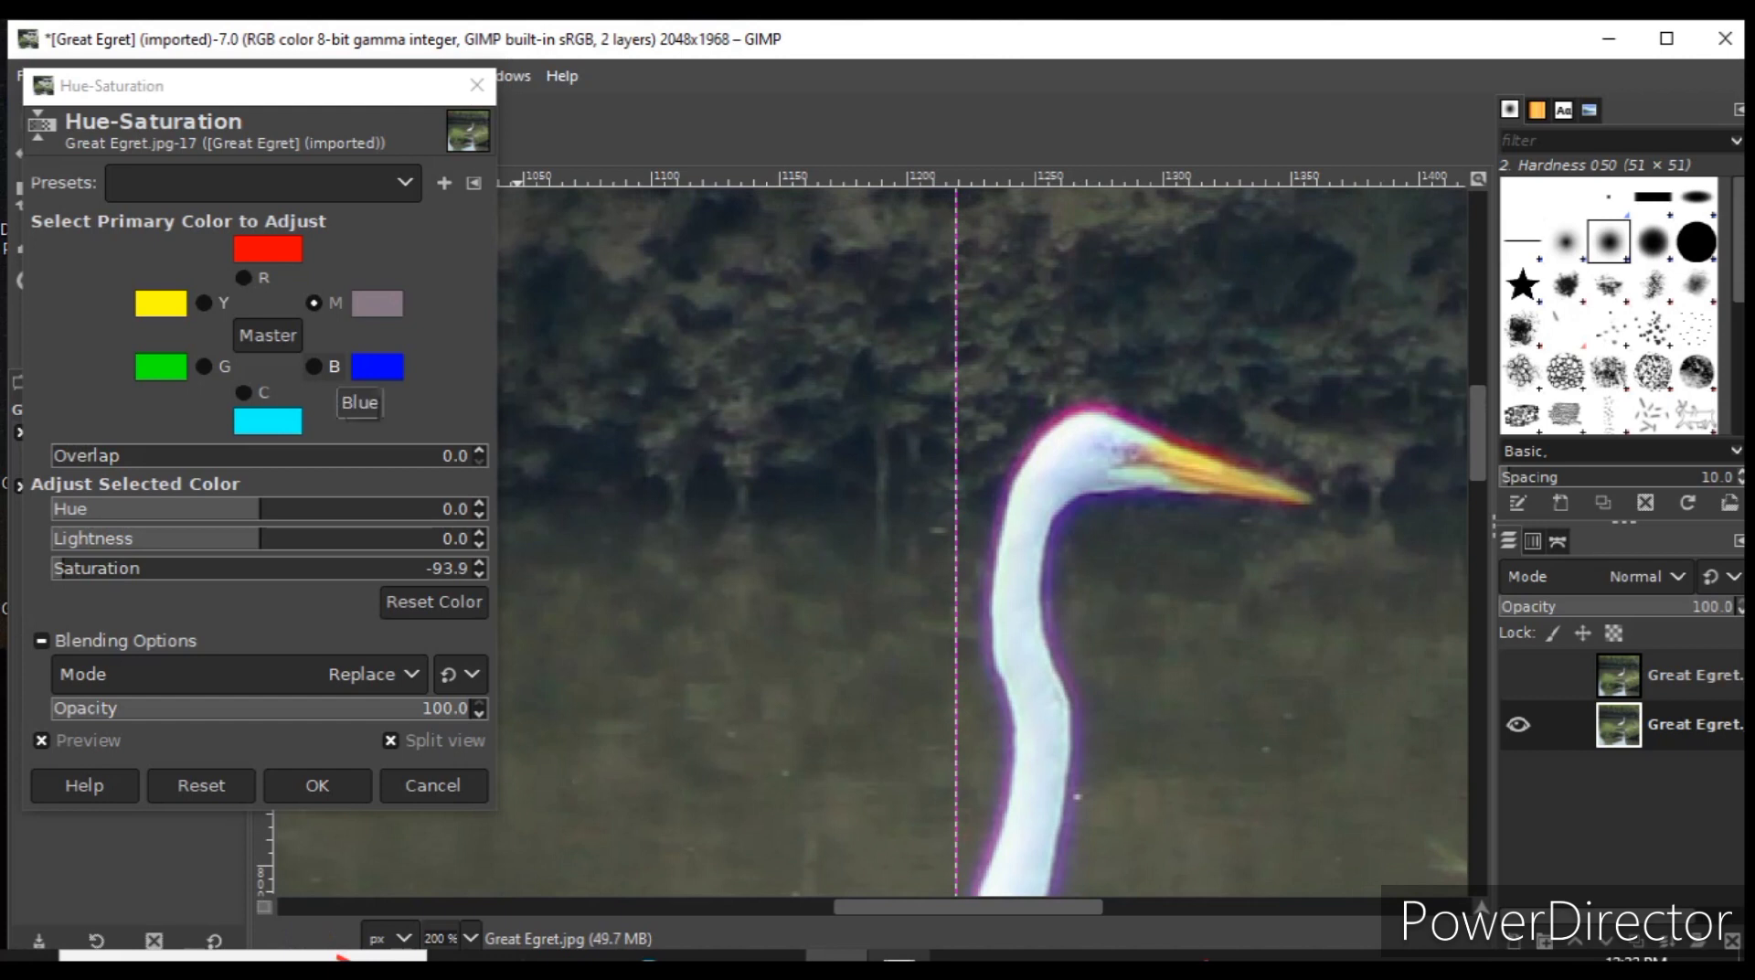
{"action": "left_click", "coordinate": [331, 367]}
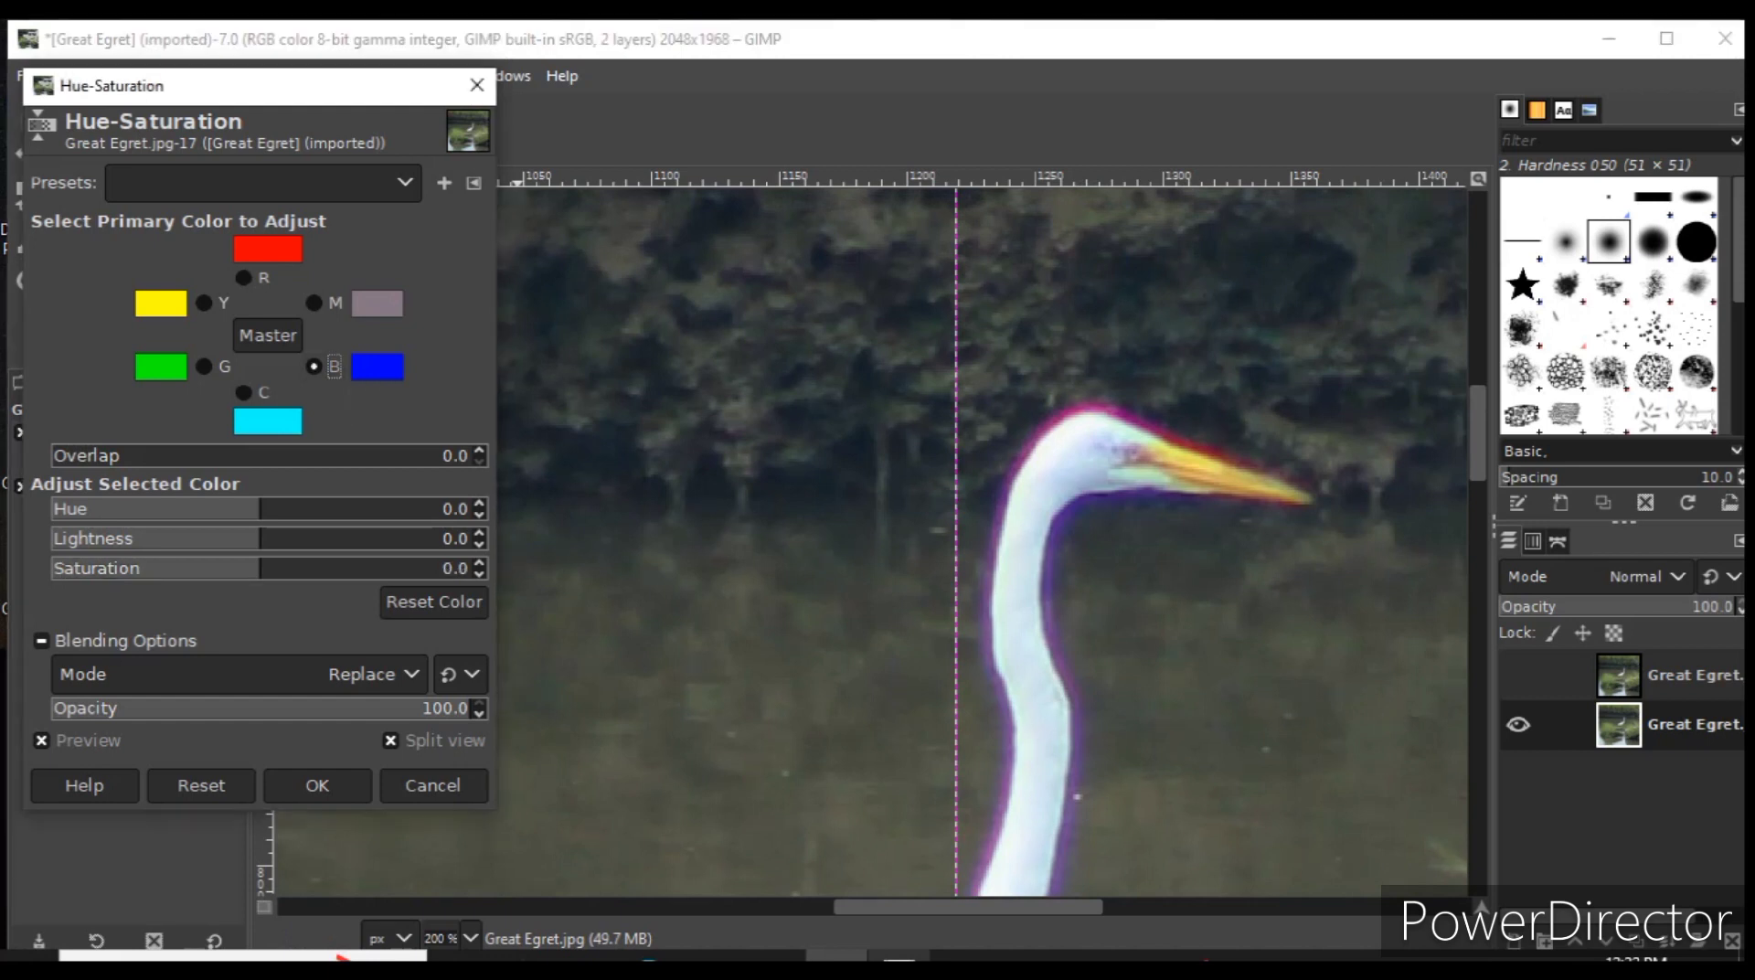
{"action": "left_click_drag", "start_coordinate": [258, 567], "coordinate": [52, 568]}
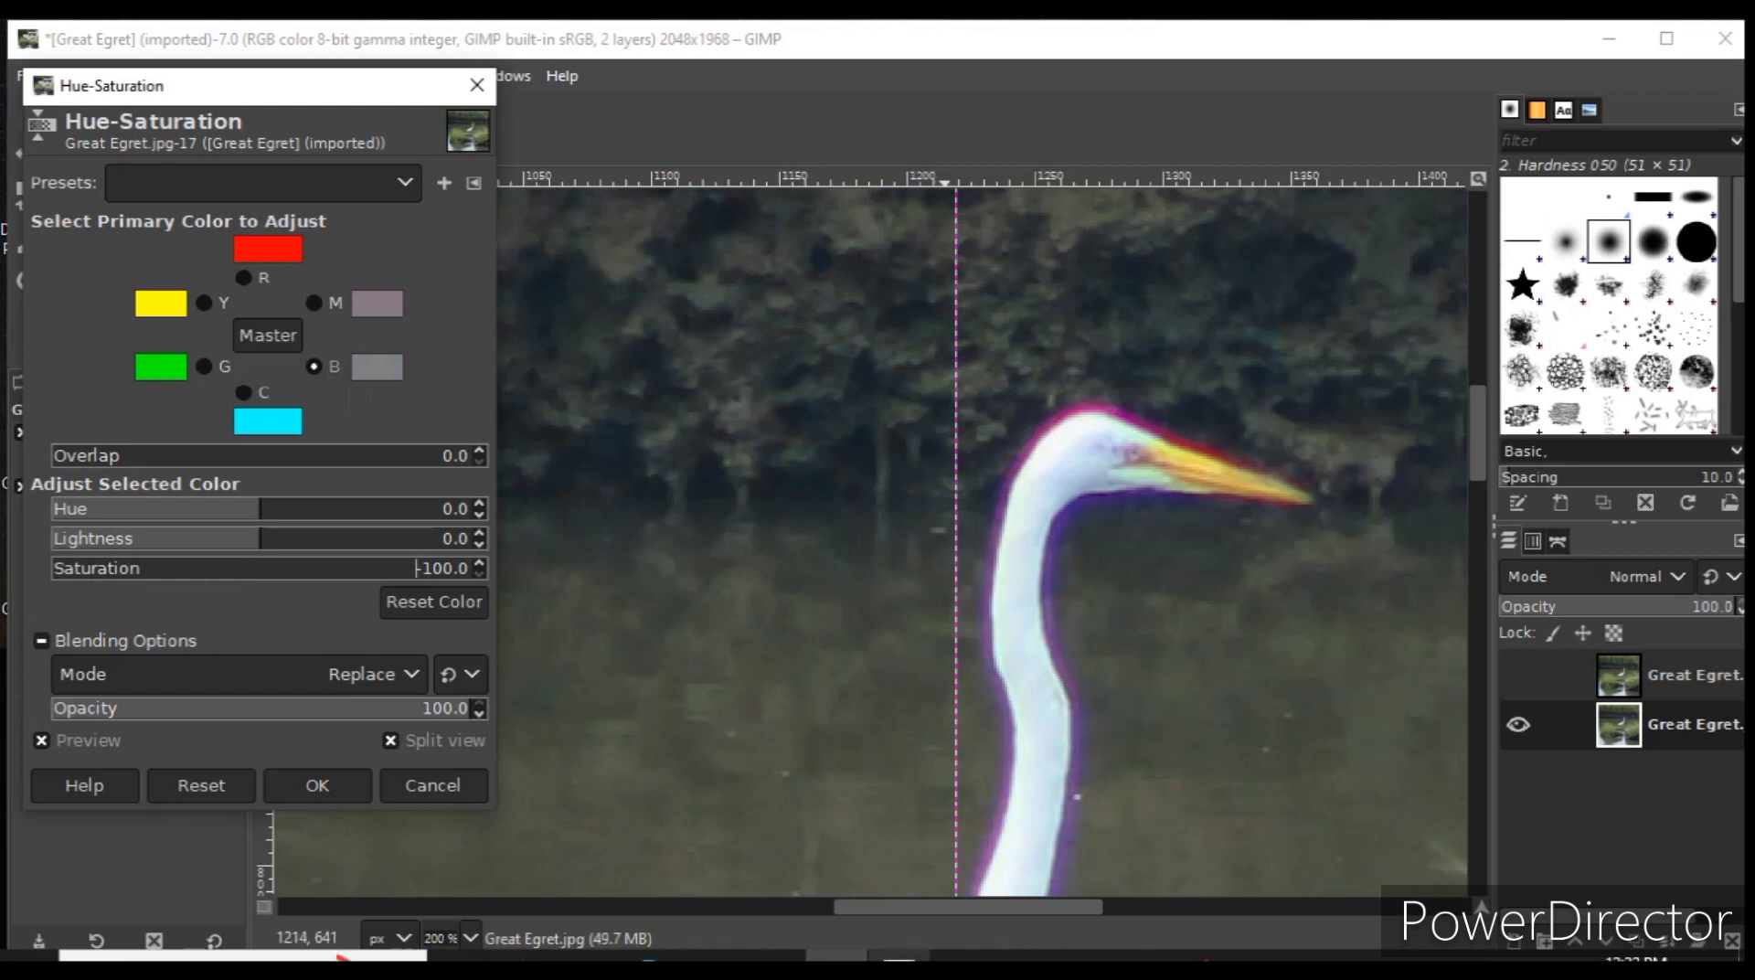
{"action": "left_click_drag", "start_coordinate": [958, 549], "coordinate": [1289, 606]}
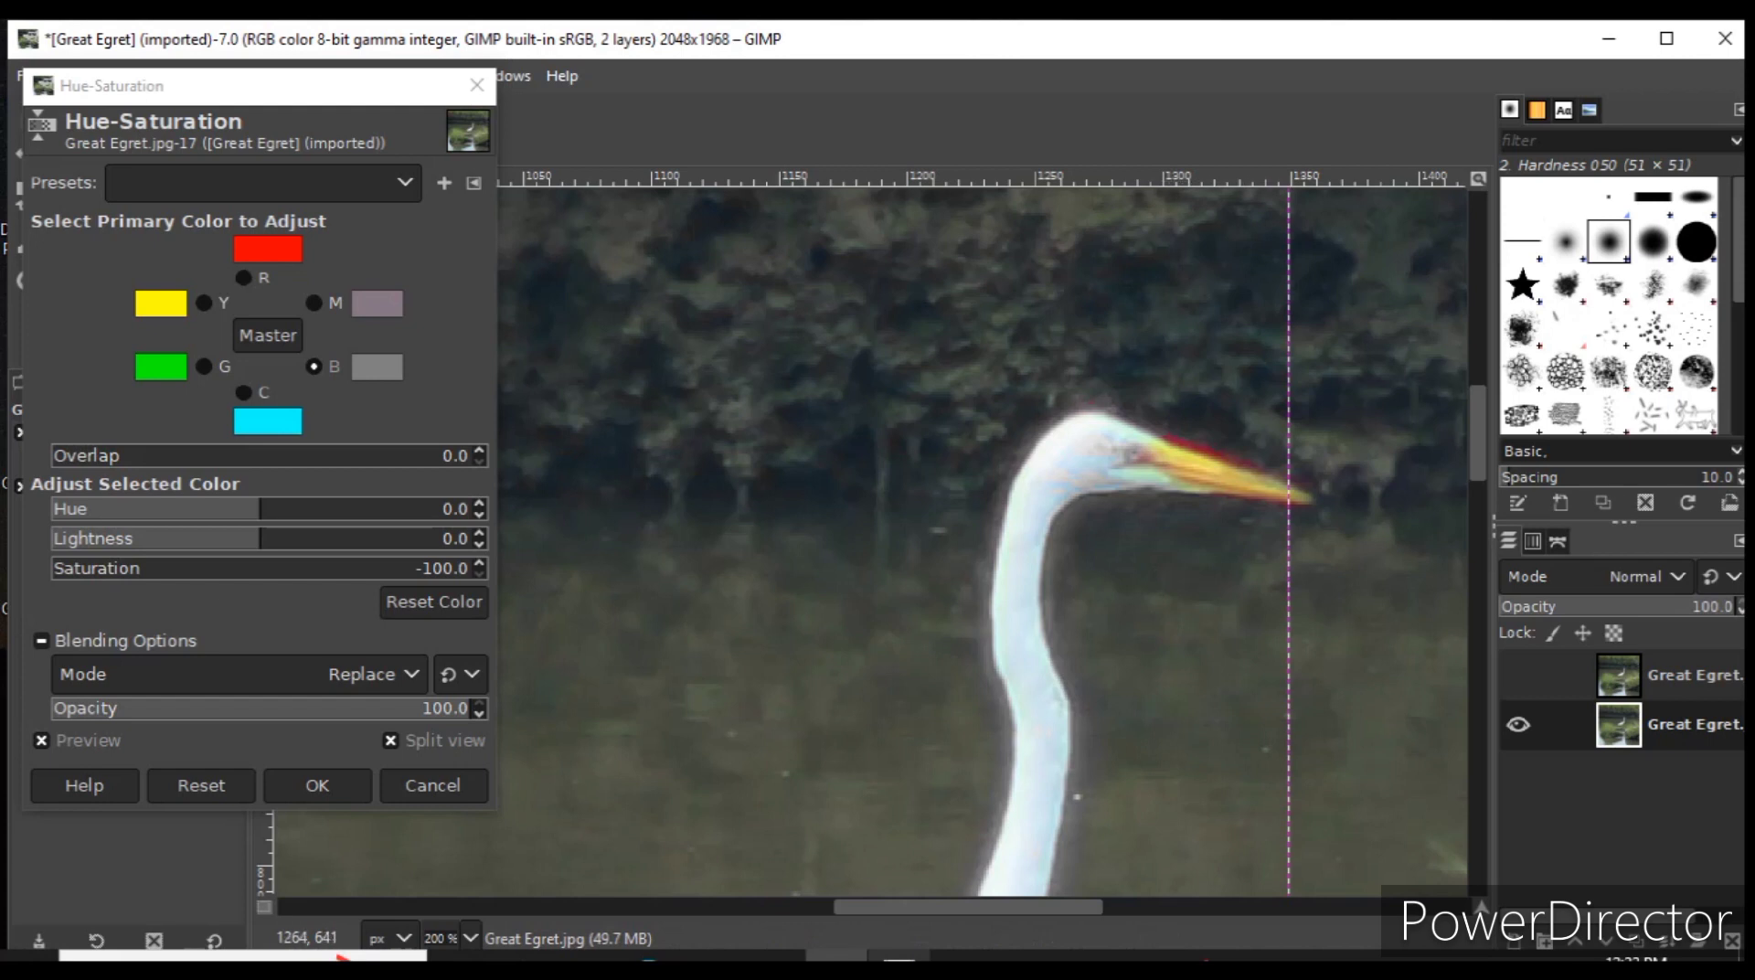
Step: Lower the red saturation to -100, move the split-view divider beyond the beak, and apply the Hue-Saturation adjustment
{"action": "left_click", "coordinate": [264, 278]}
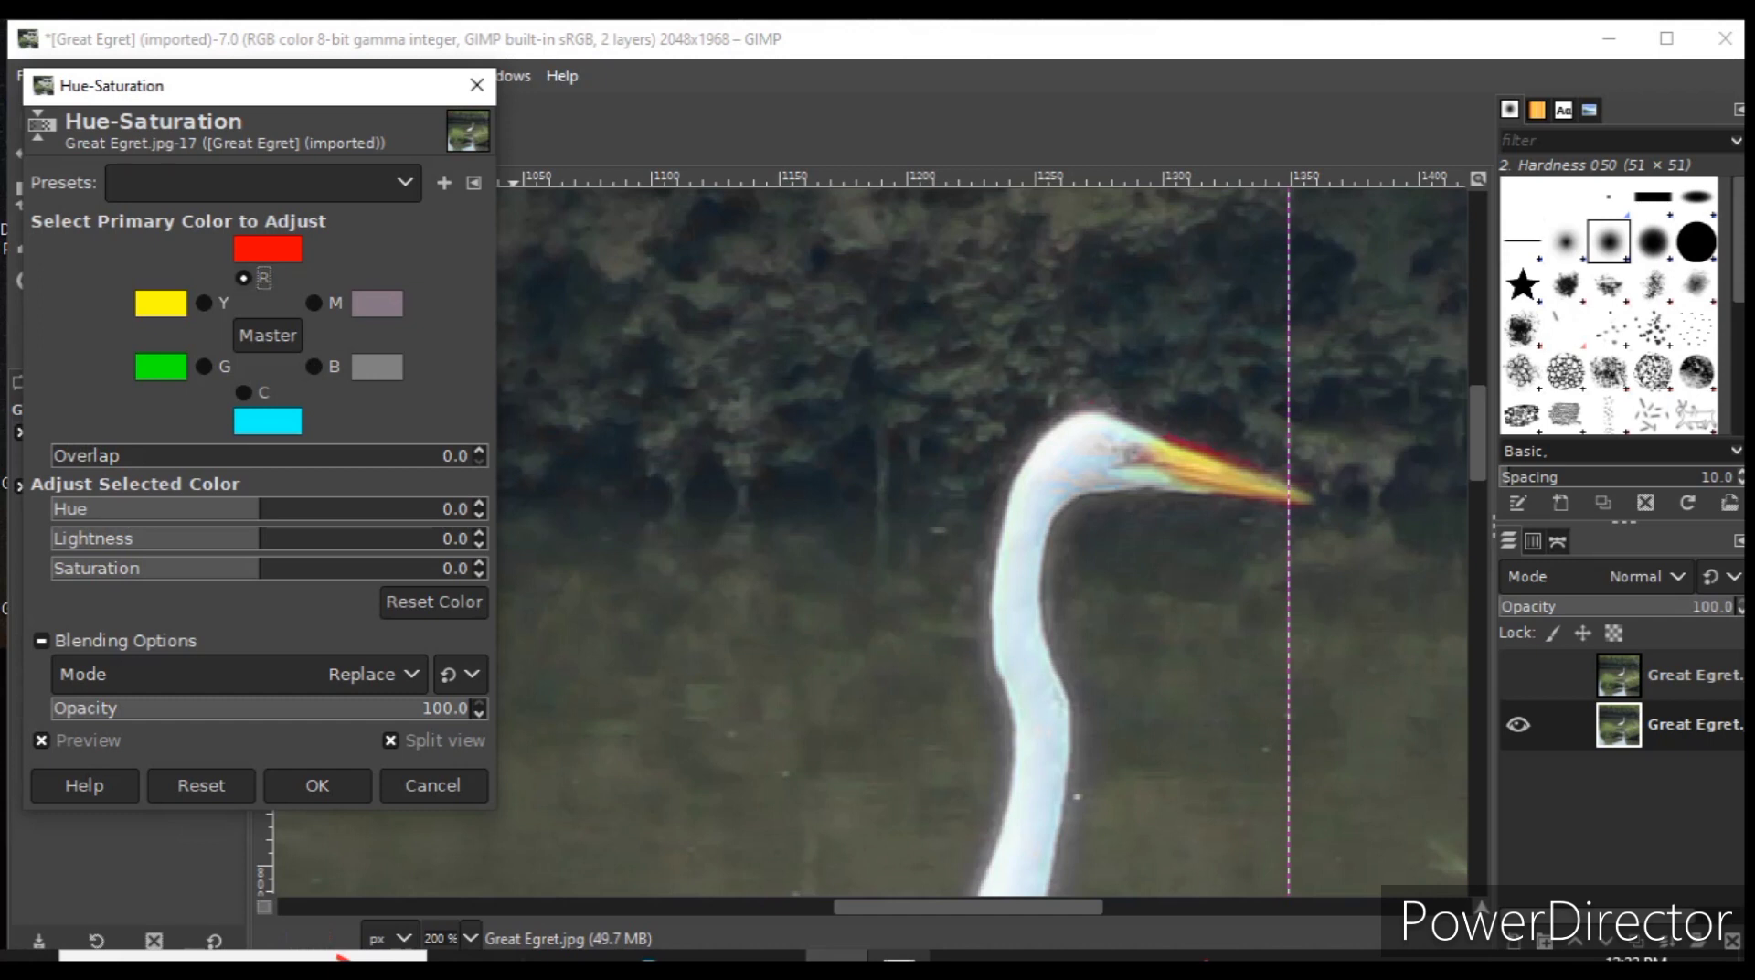
{"action": "left_click_drag", "start_coordinate": [259, 568], "coordinate": [52, 568]}
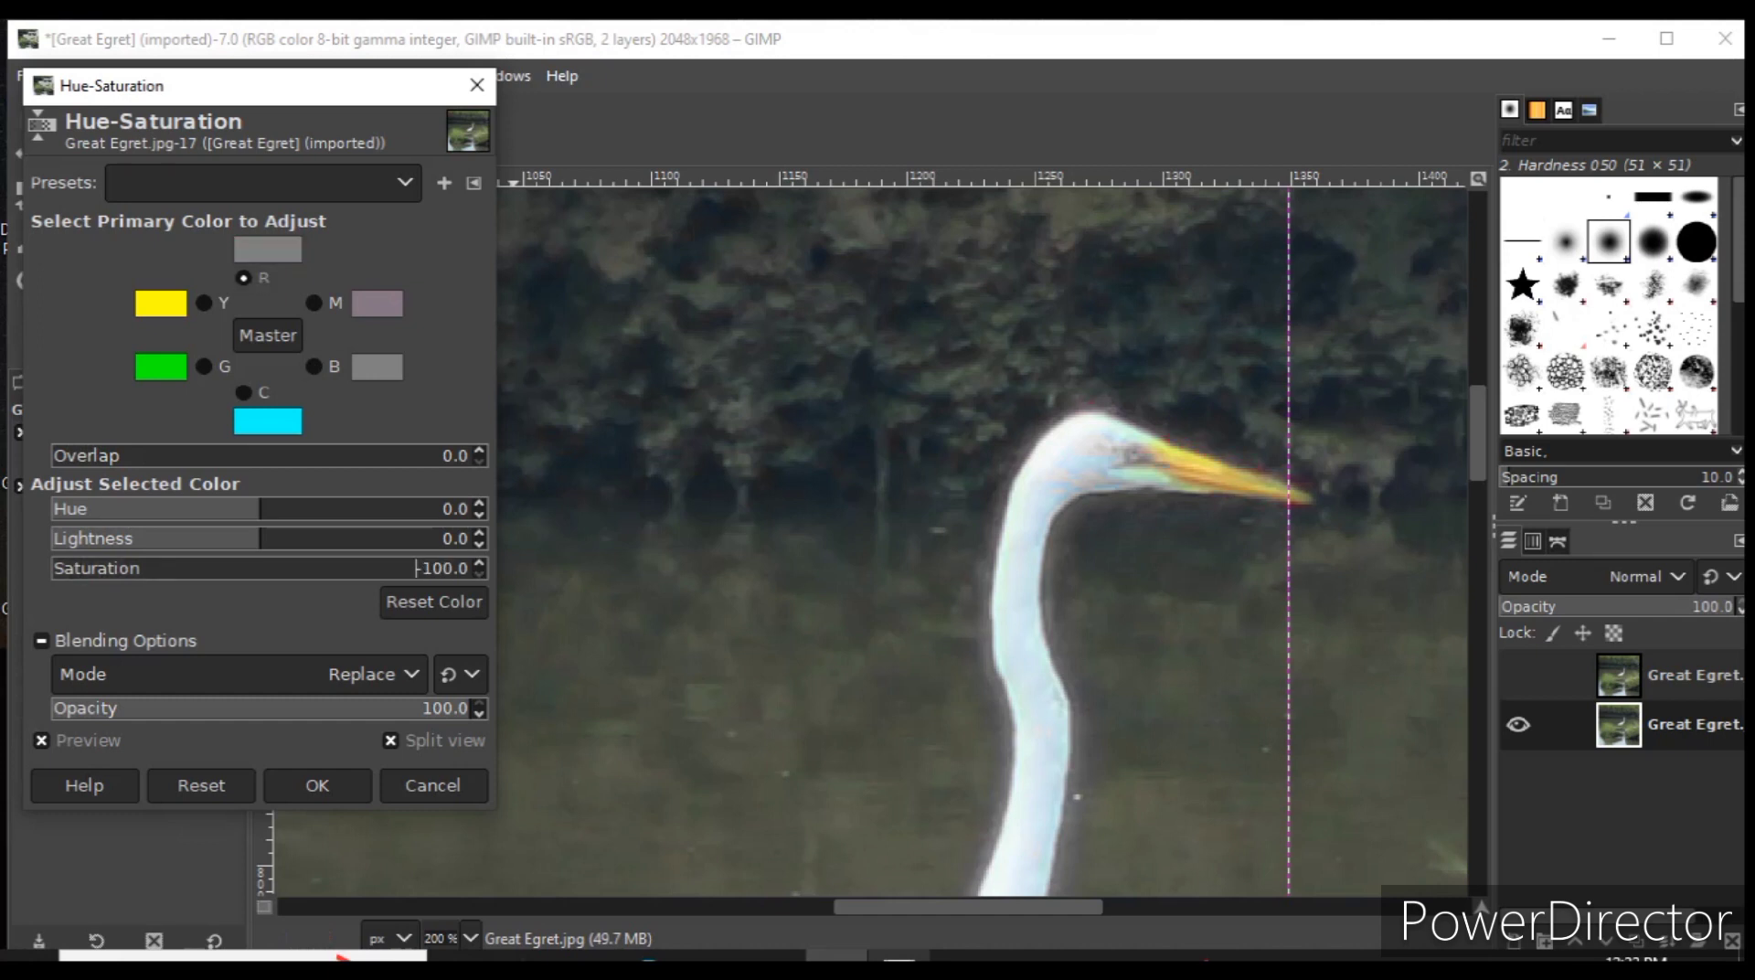
{"action": "left_click_drag", "start_coordinate": [1289, 476], "coordinate": [1342, 479]}
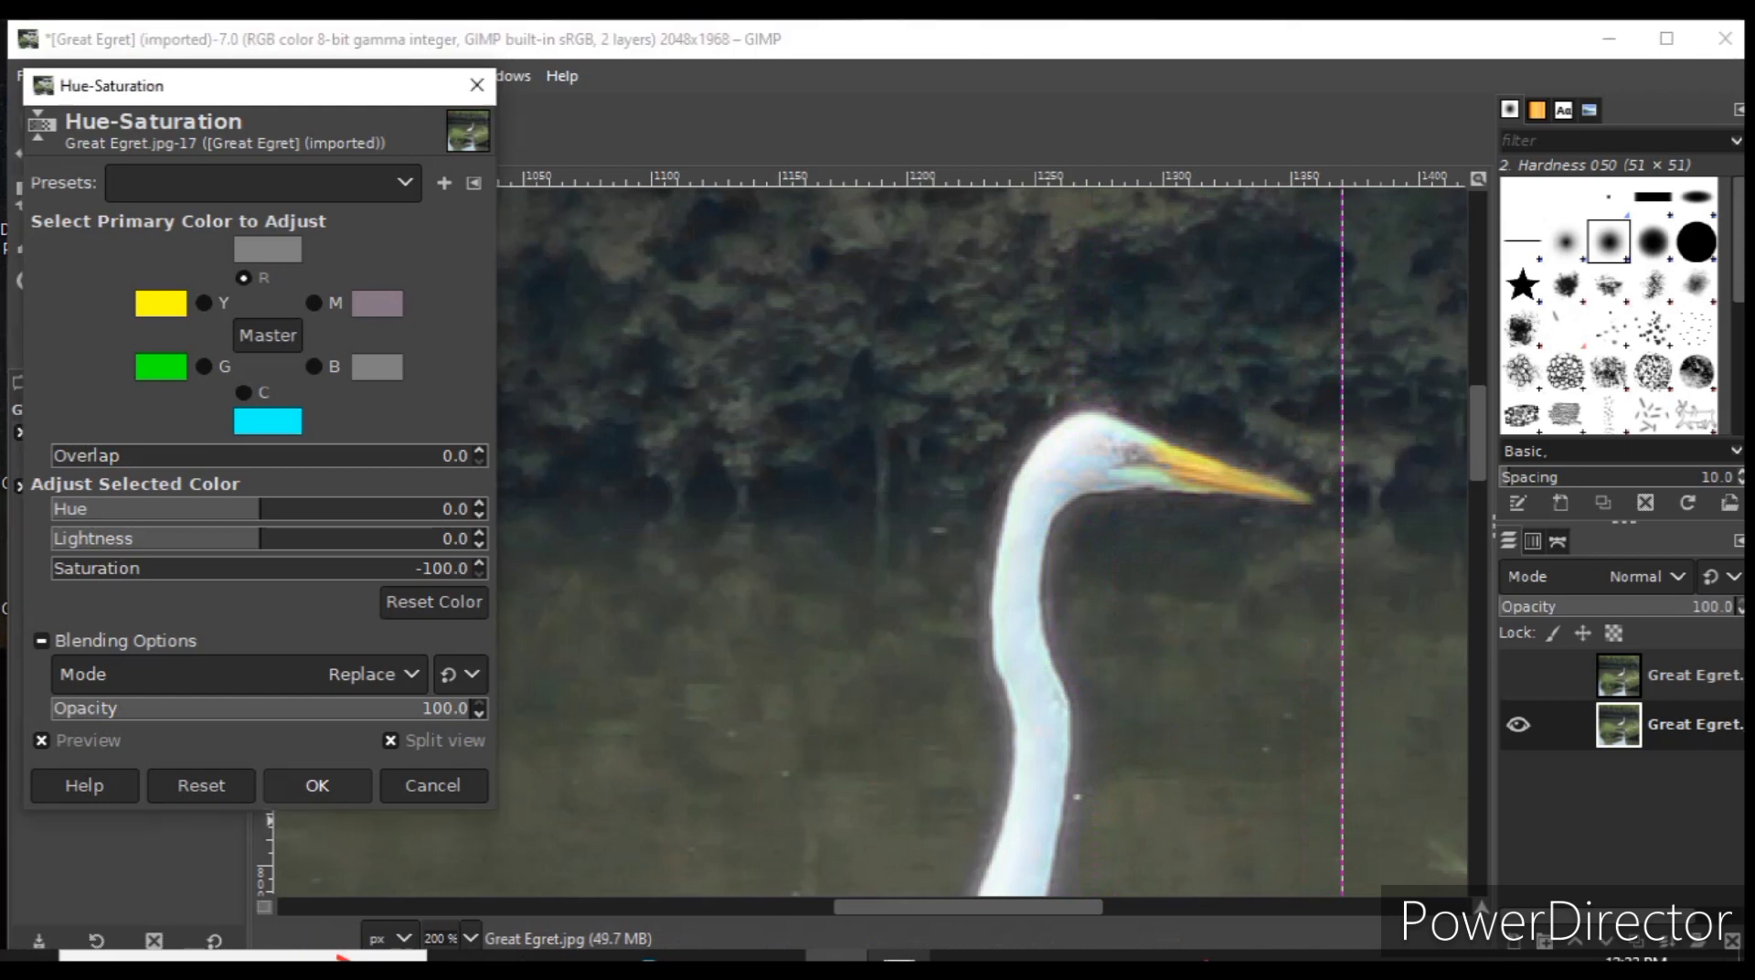
{"action": "left_click", "coordinate": [317, 785]}
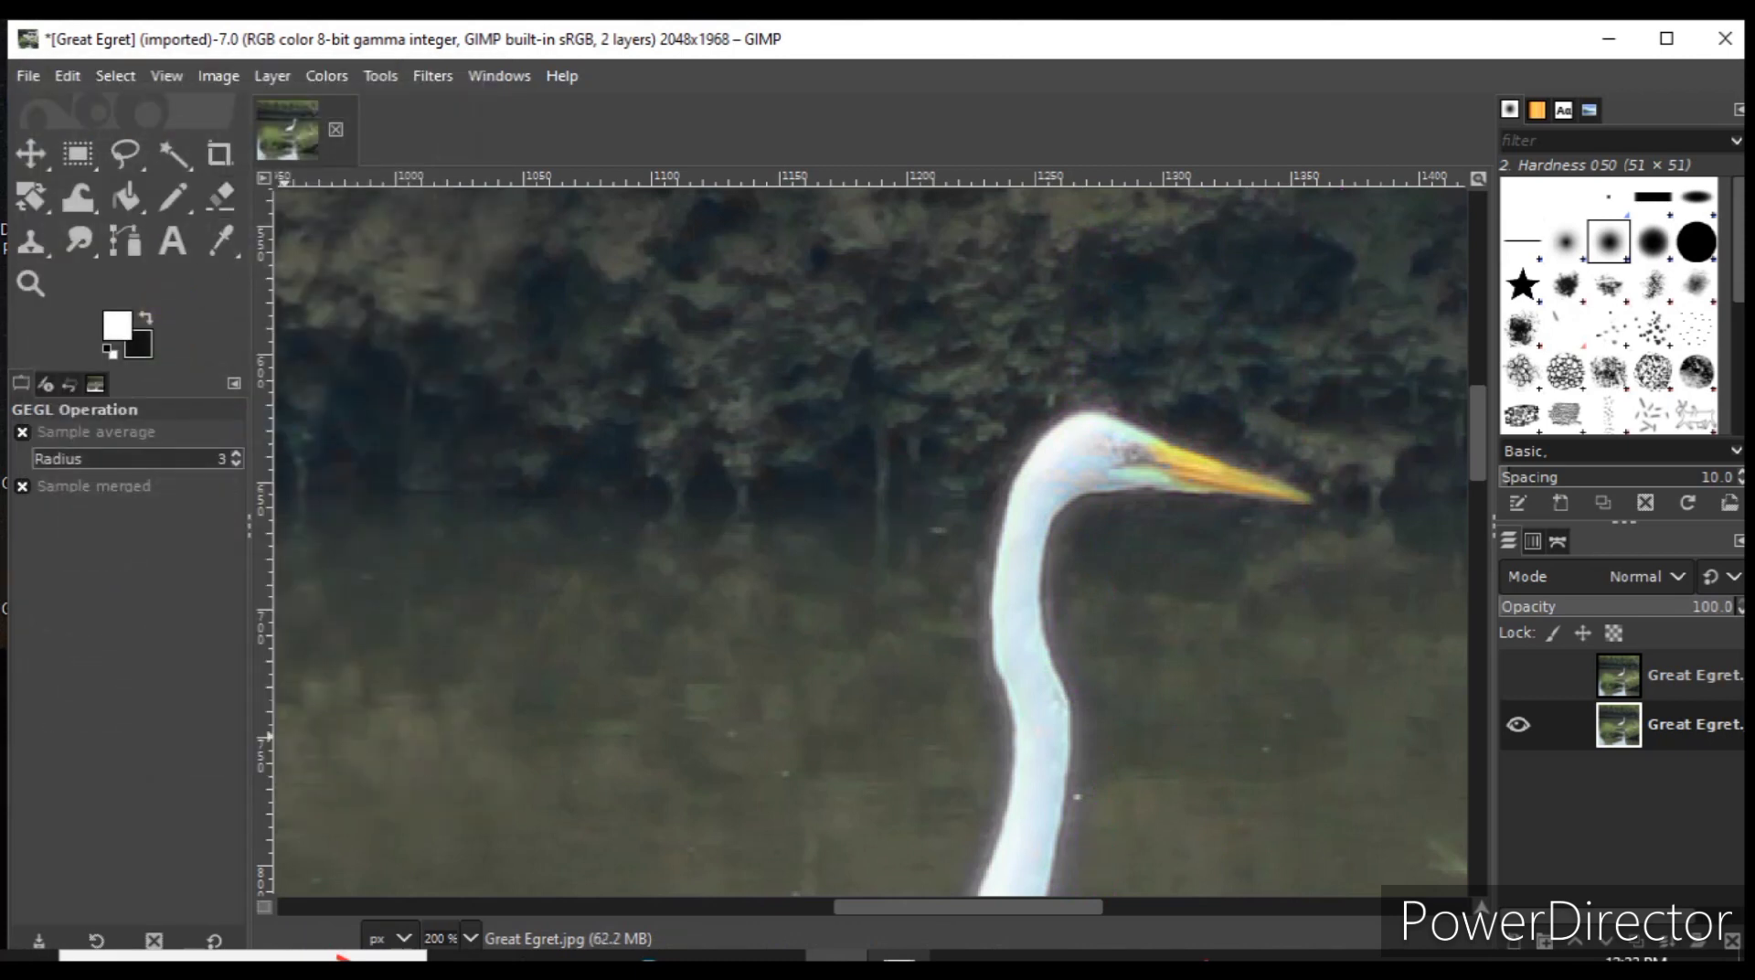
Step: Zoom out to 25% to review the whole corrected image
{"action": "left_click", "coordinate": [166, 76]}
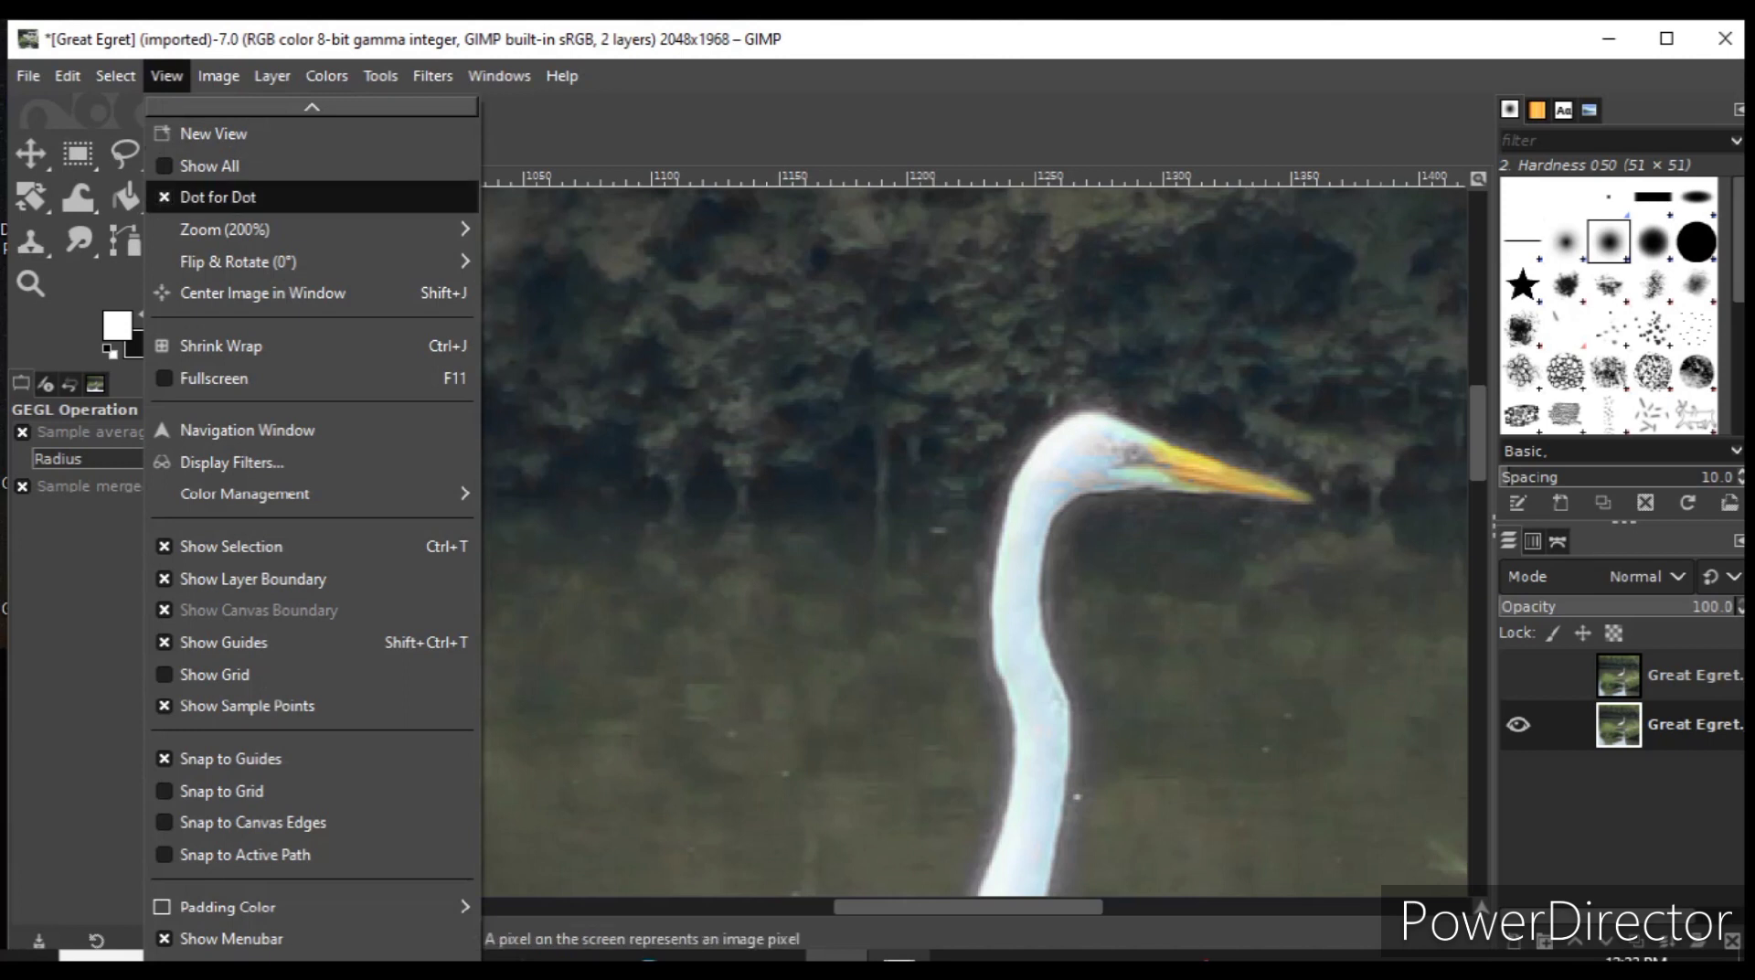
{"action": "mouse_move", "coordinate": [311, 229]}
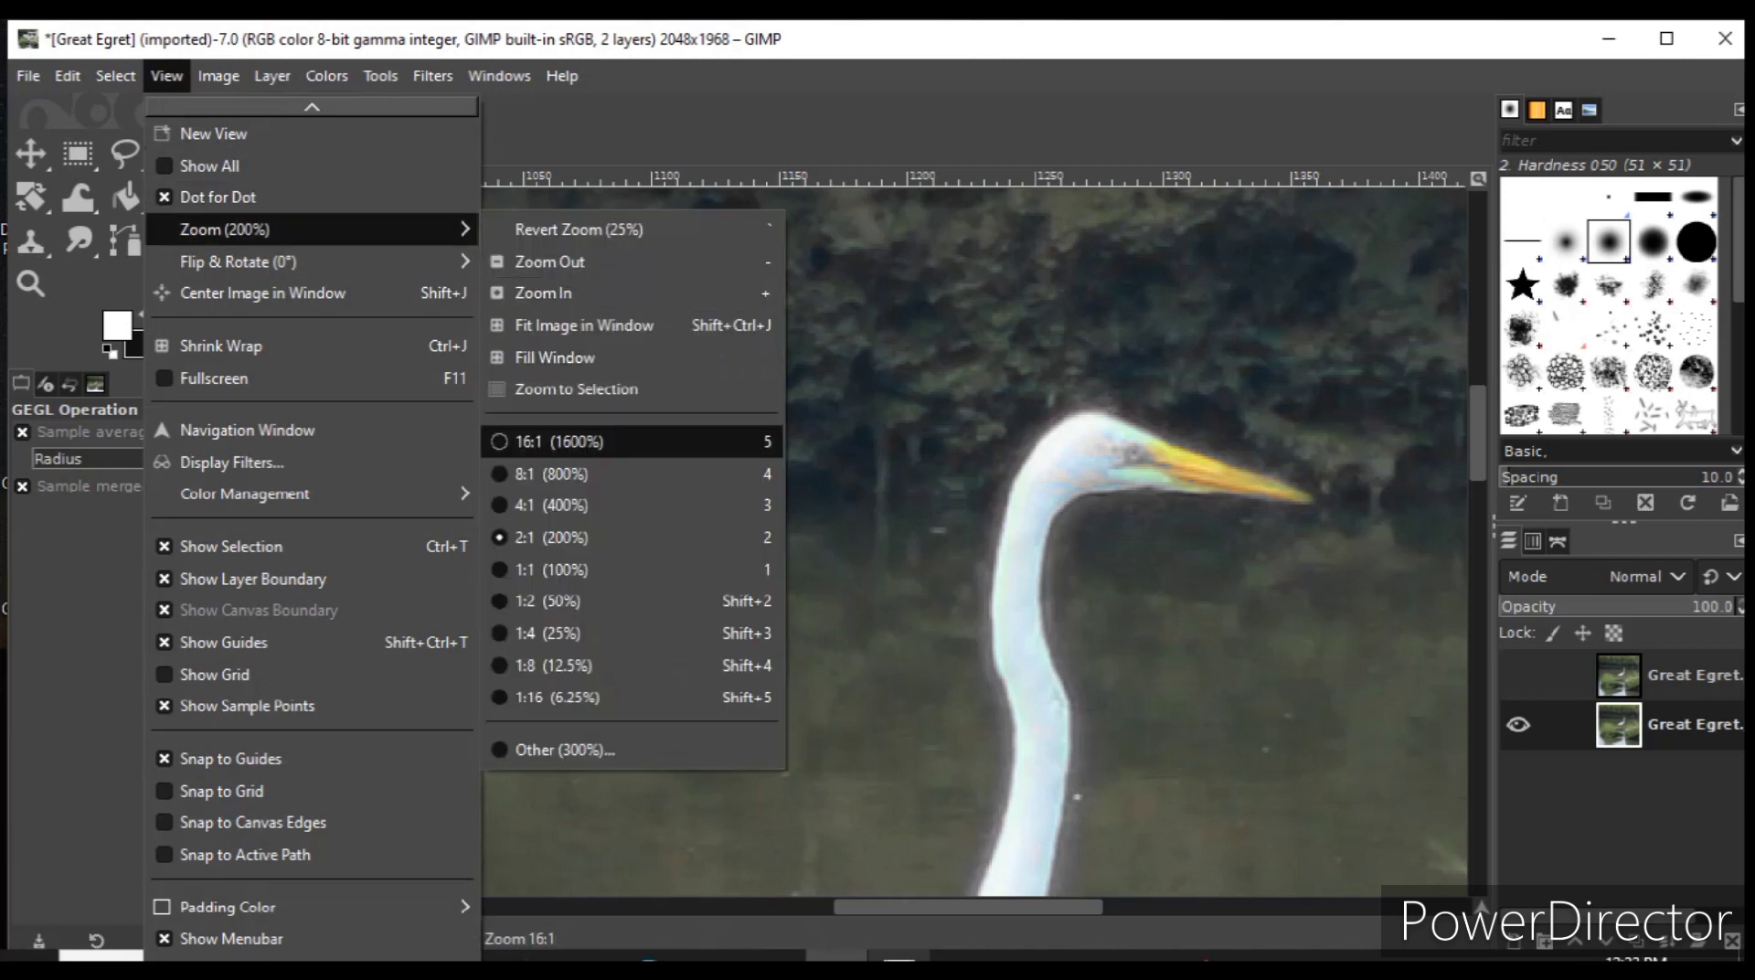
{"action": "key", "text": "Down"}
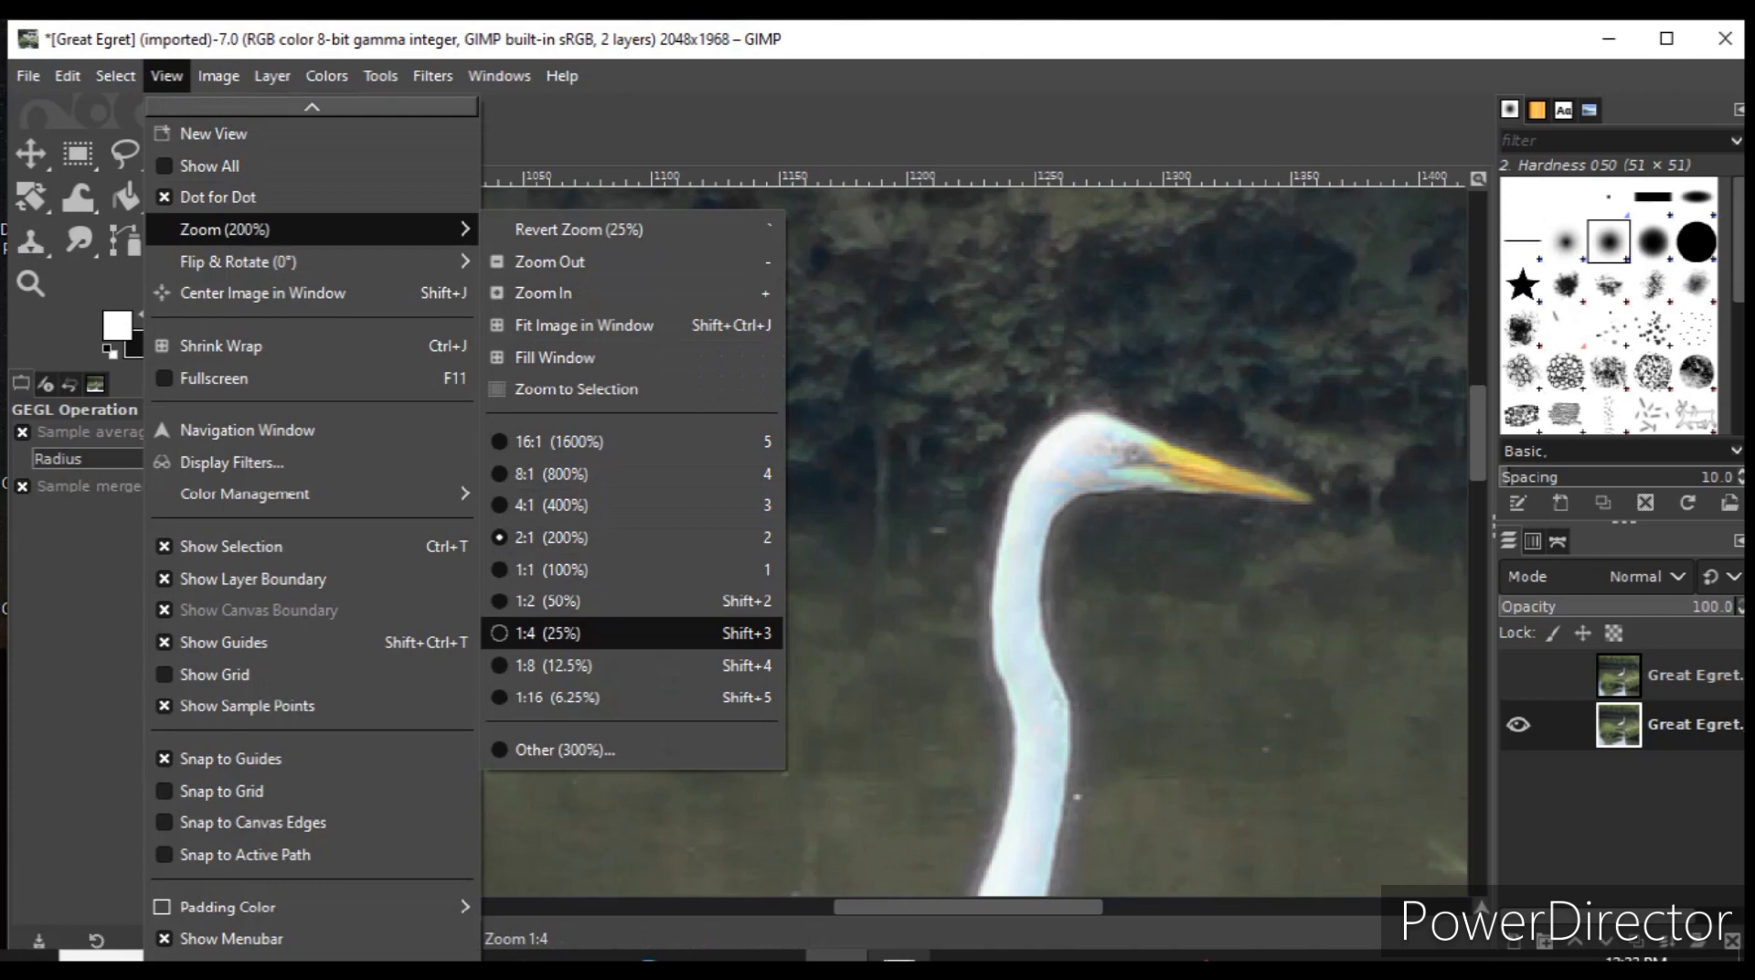
{"action": "key", "text": "Return"}
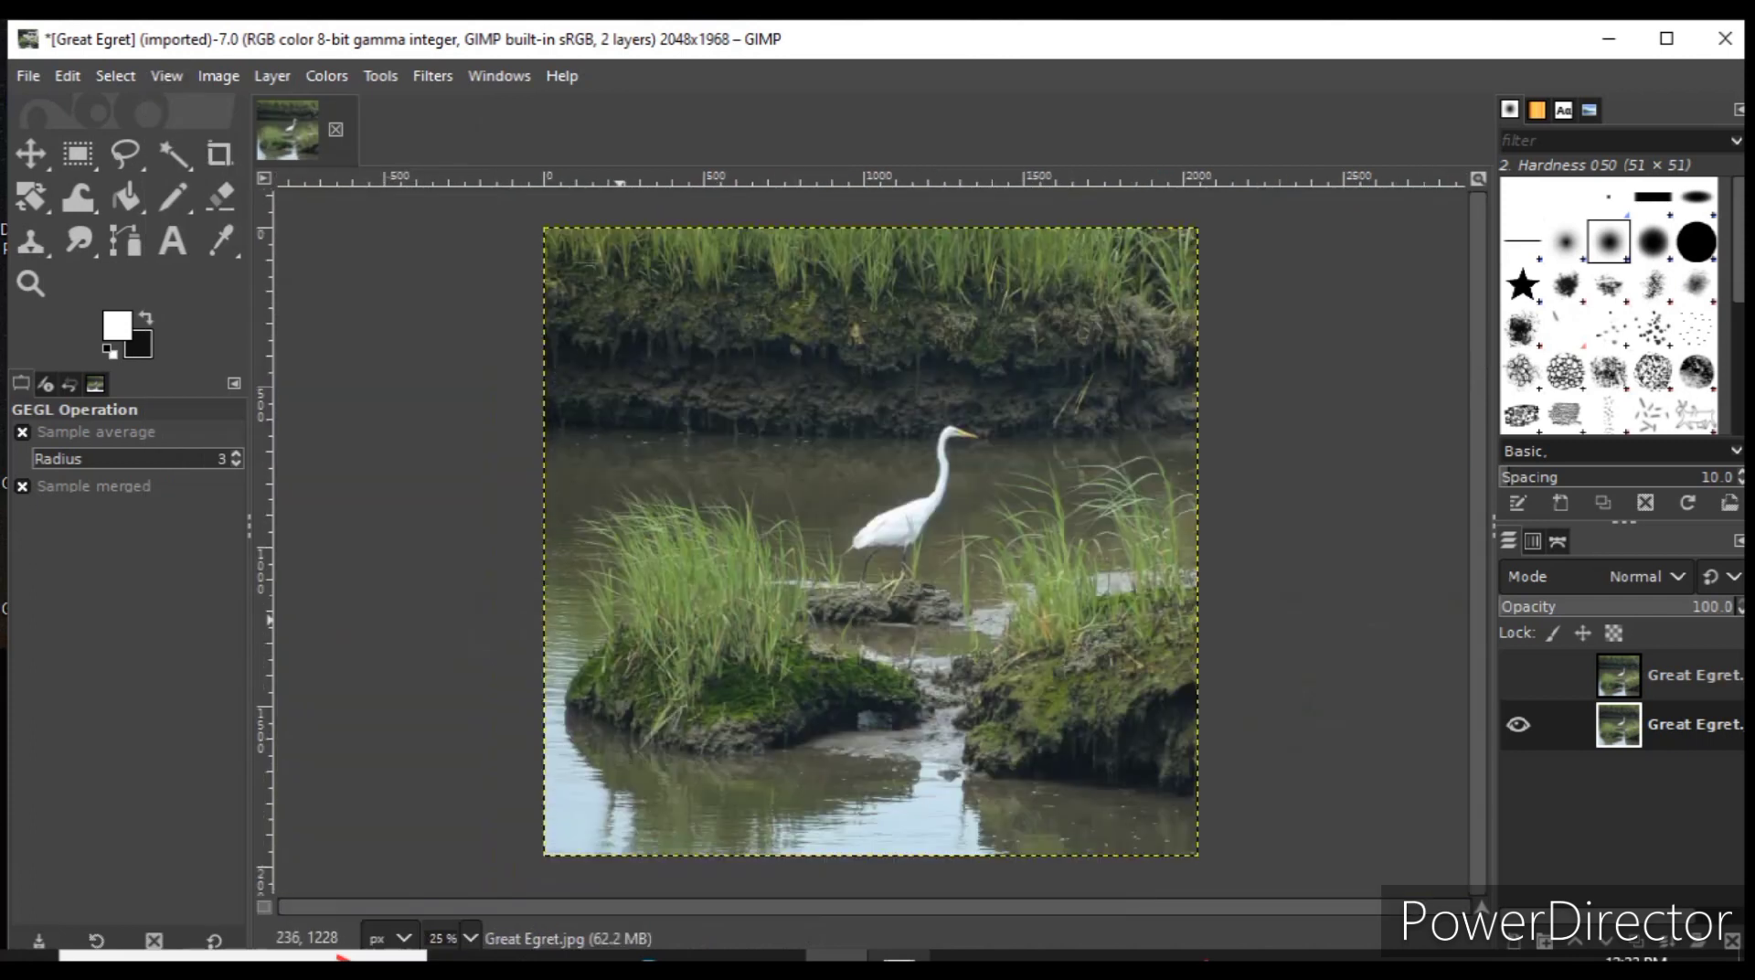